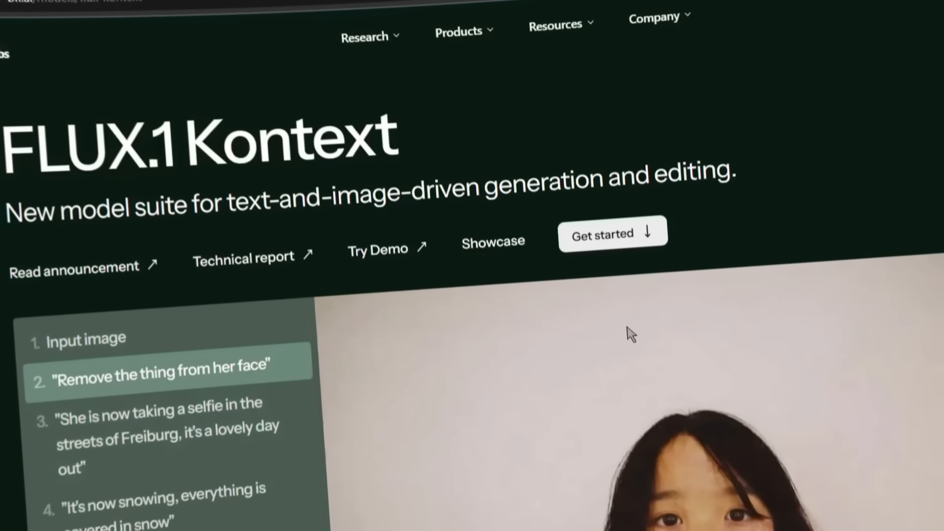
# Step: Look over the FLUX.1 Kontext page and open the FLUX Playground from the Black Forest Labs site
pyautogui.scroll(-12, 472, 295)
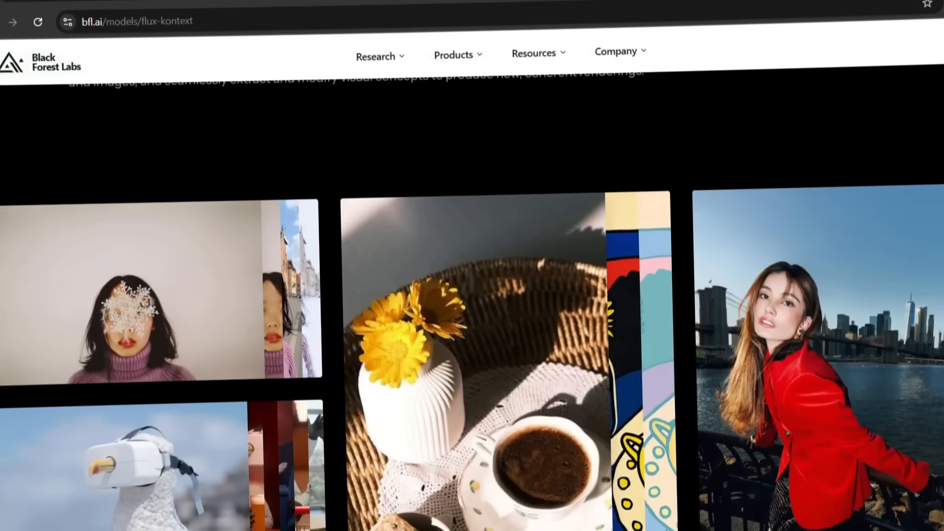
pyautogui.scroll(-10, 471, 295)
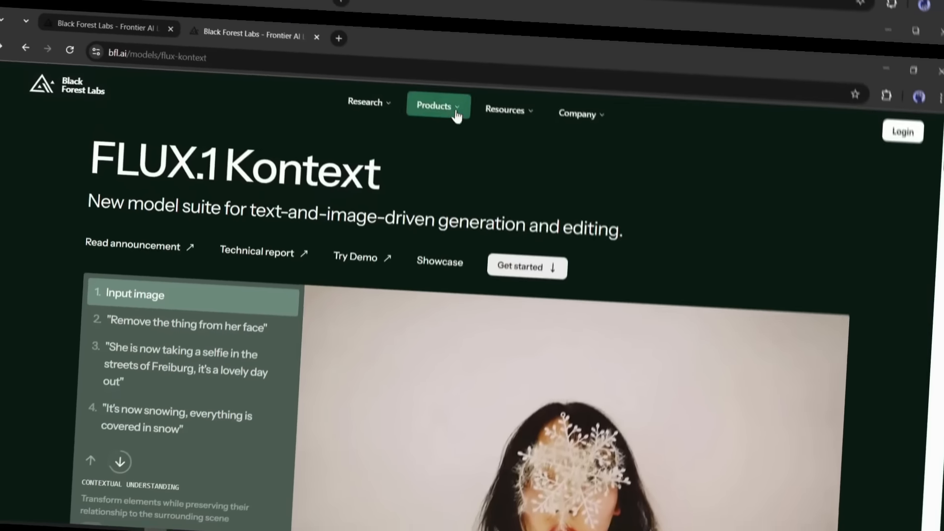
pyautogui.moveTo(446, 88)
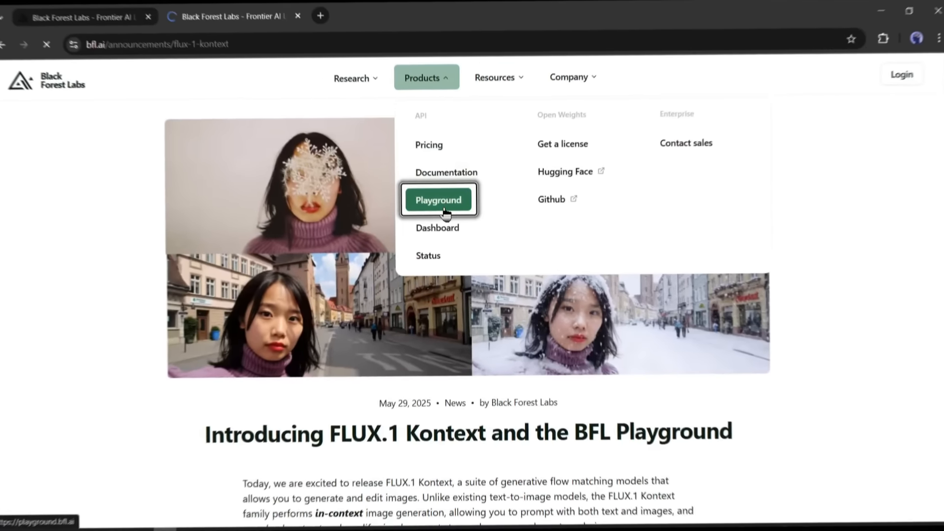
pyautogui.click(446, 215)
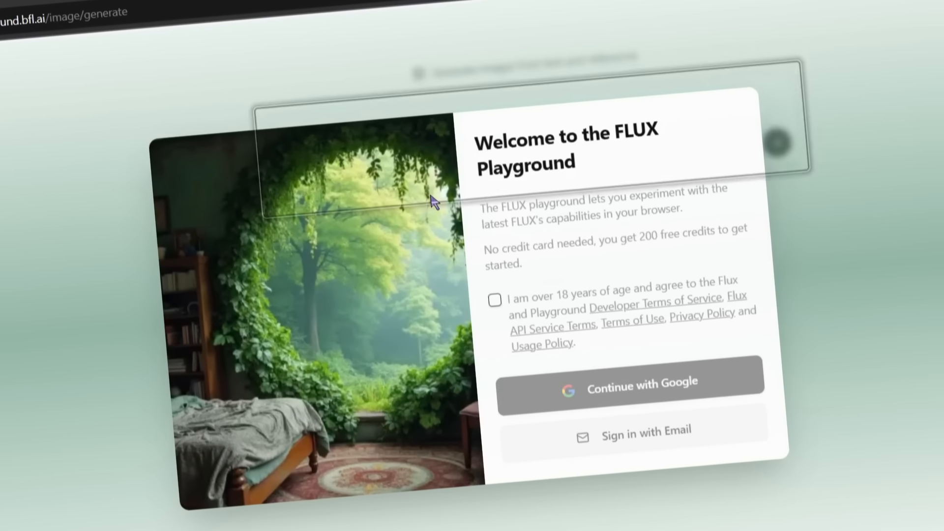
# Step: Accept the age and usage terms to sign in with Google, and view the account's remaining credits
pyautogui.click(493, 298)
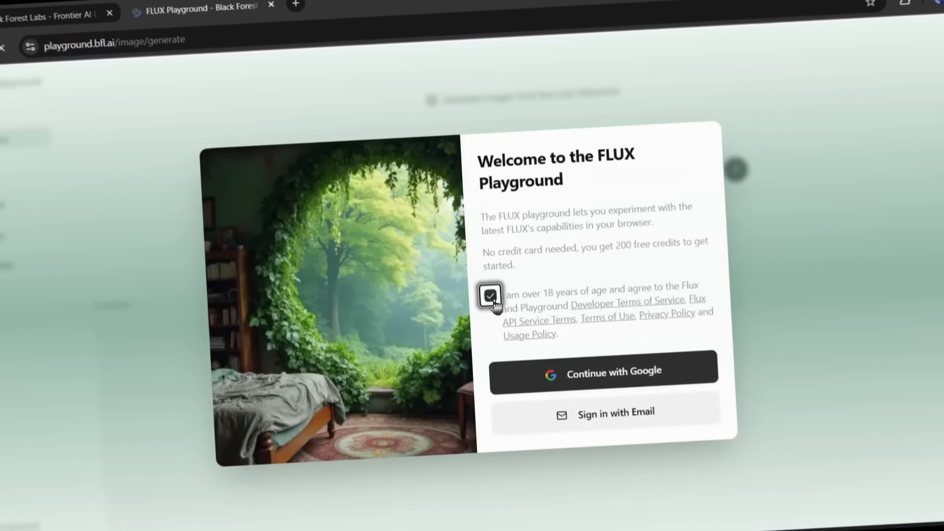
pyautogui.click(569, 392)
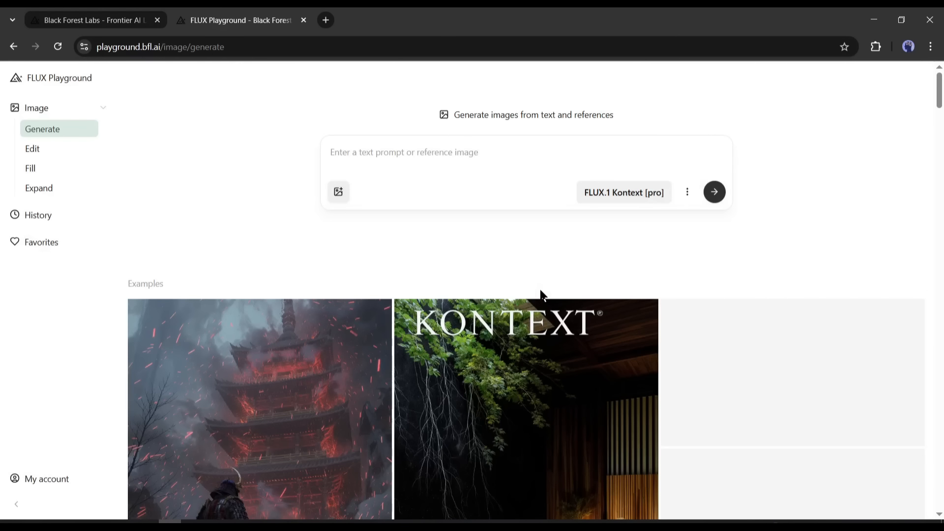
pyautogui.click(67, 481)
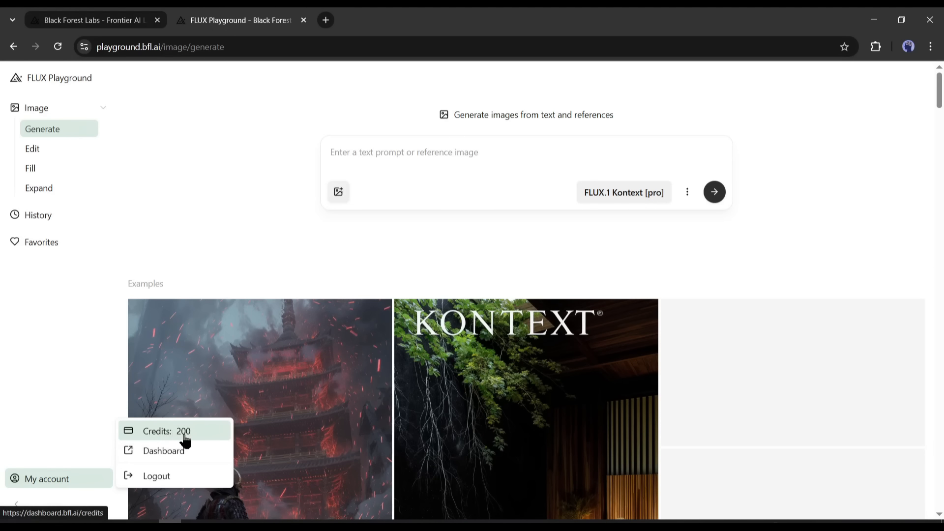
# Step: Enter the prompt "a selfie image of a Young American woman." without a reference image and choose the FLUX.1 Kontext [pro] model
pyautogui.click(382, 135)
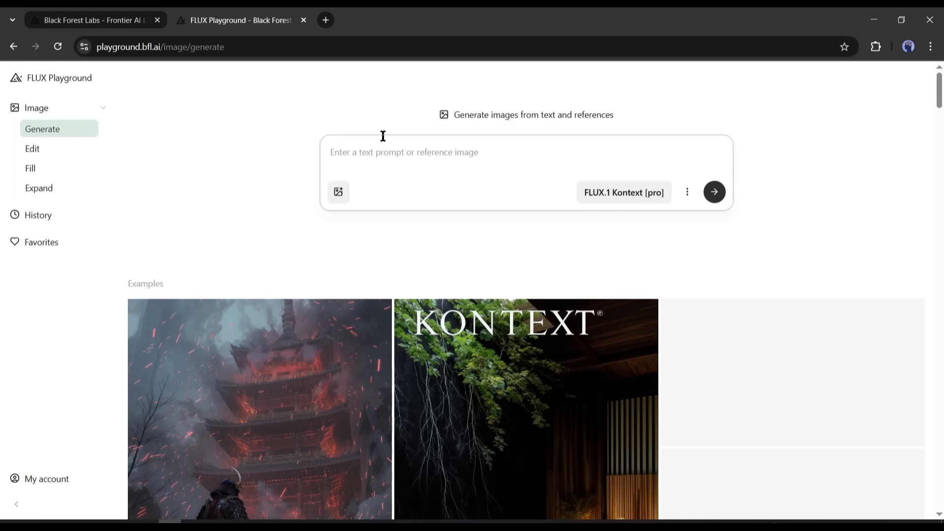
pyautogui.write('a s')
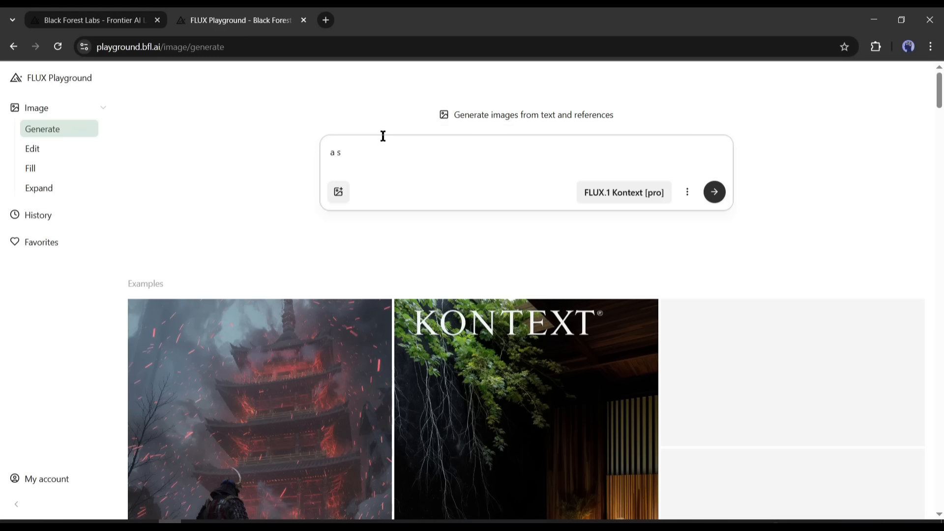
pyautogui.write('elfie image of a Young American woman.')
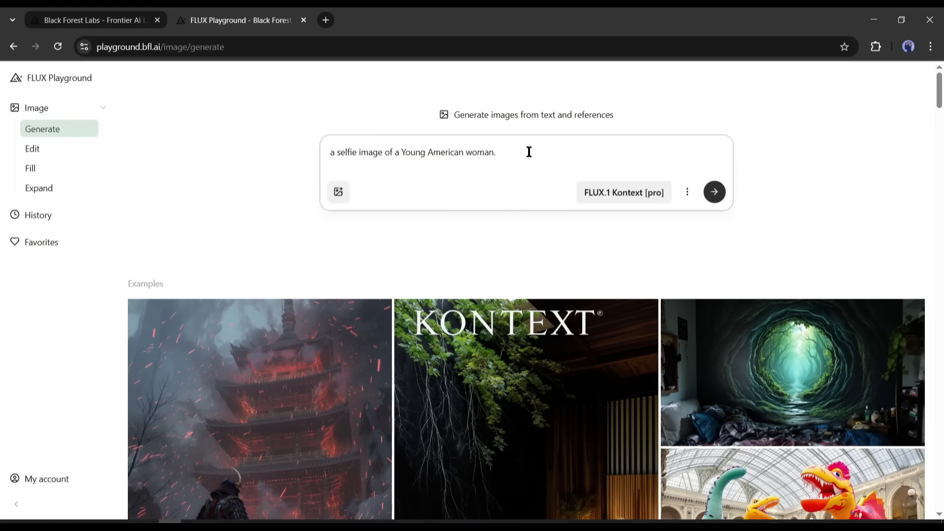
pyautogui.click(341, 201)
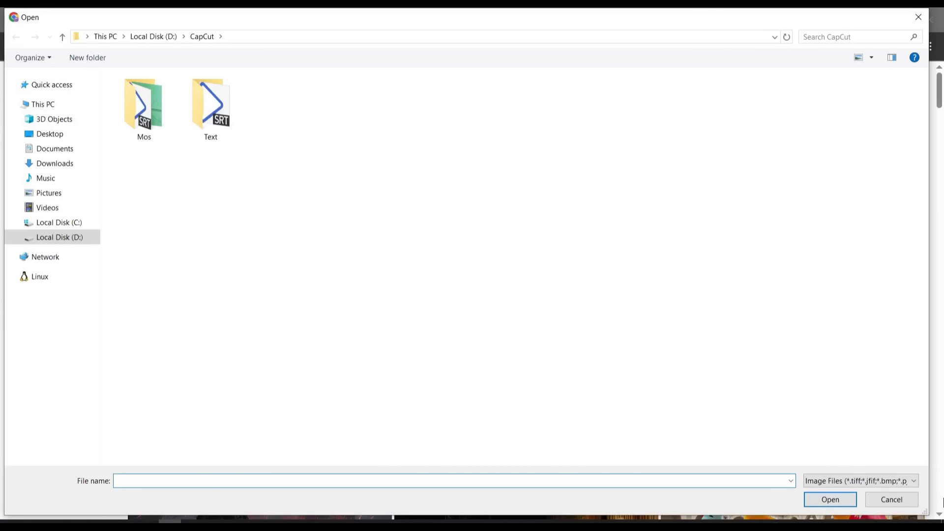
pyautogui.click(907, 503)
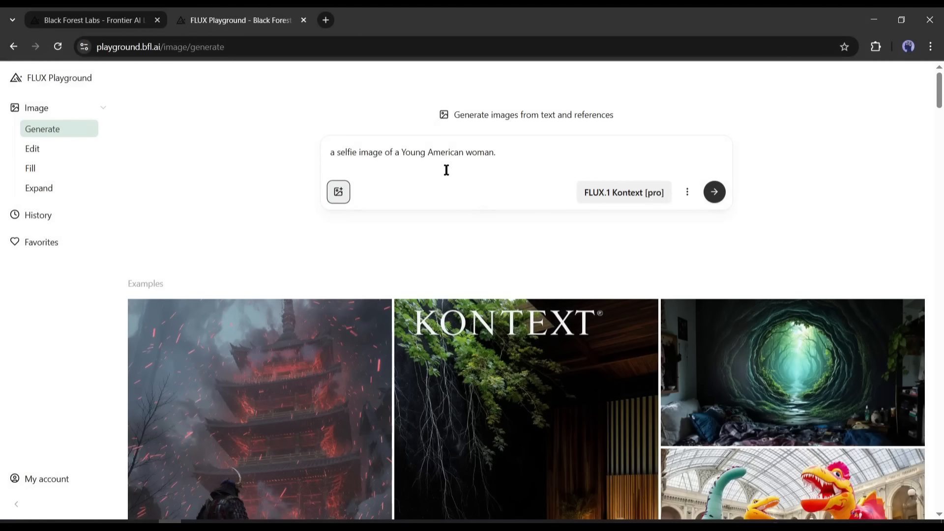
pyautogui.click(606, 194)
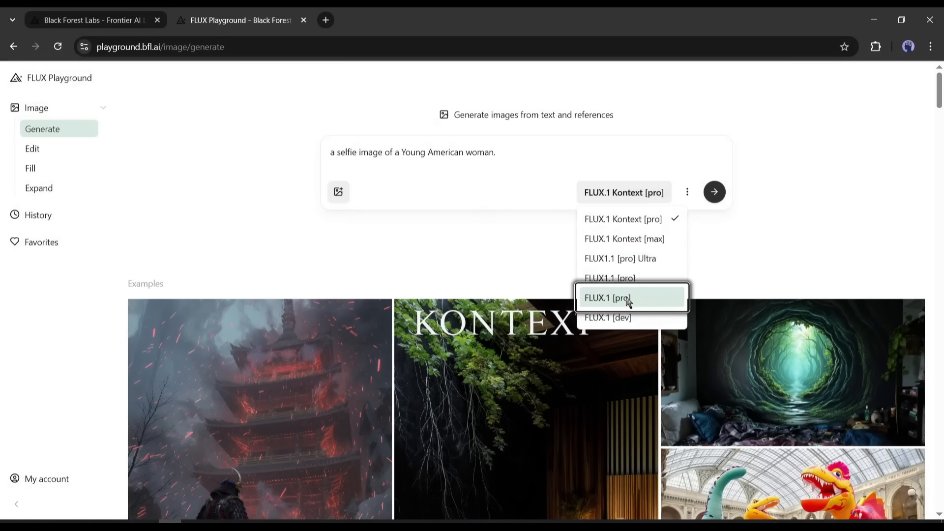
pyautogui.click(624, 221)
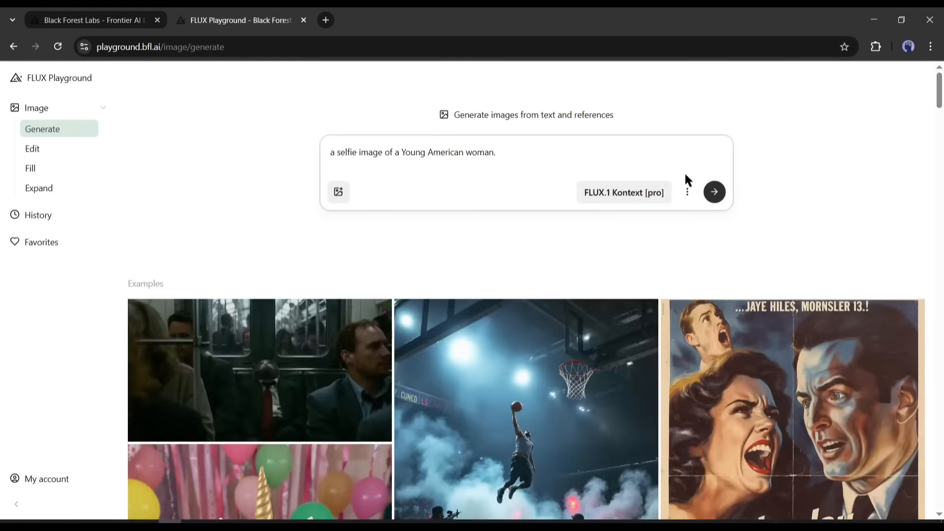
# Step: Set the aspect ratio to 3:4 in the generation settings and generate the selfie images
pyautogui.click(687, 192)
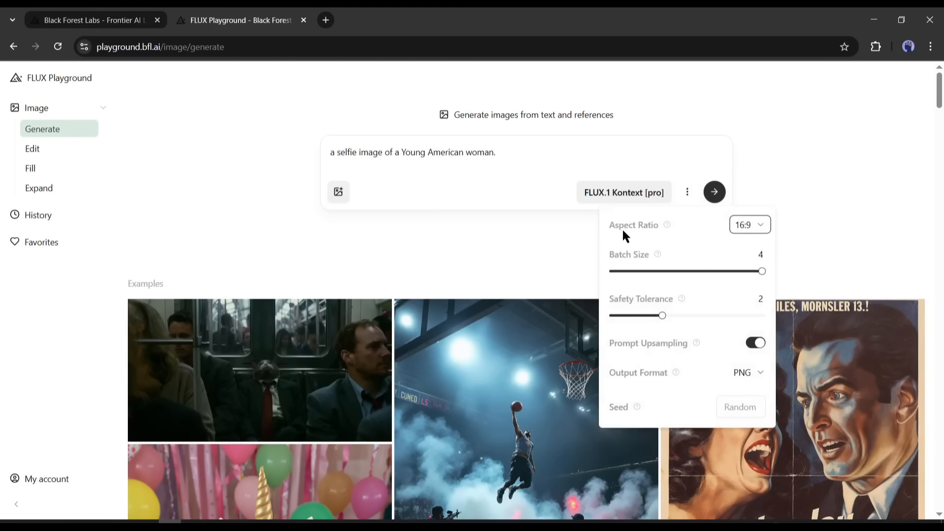
pyautogui.click(751, 227)
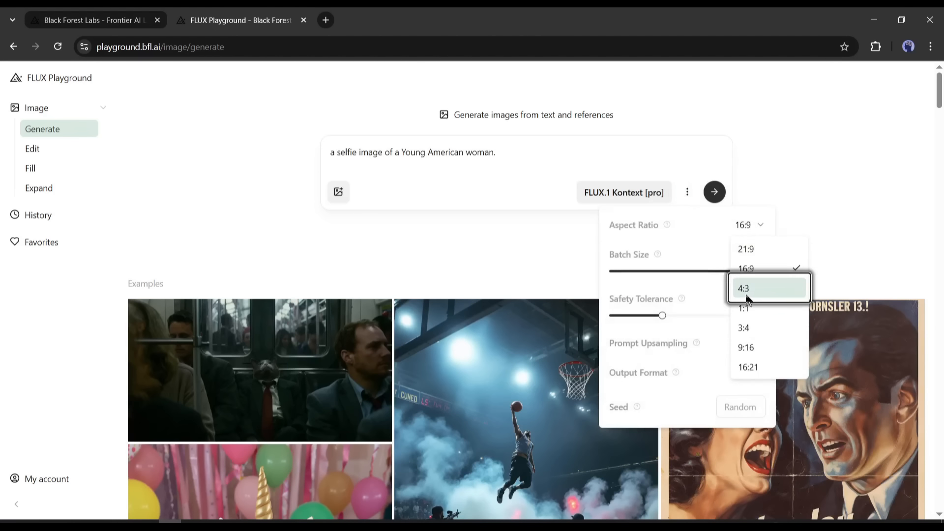
pyautogui.click(752, 328)
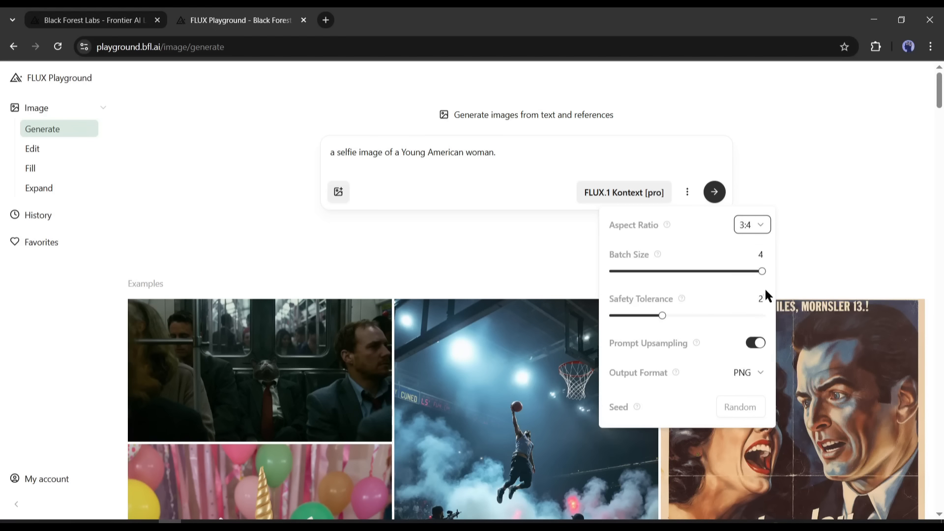
pyautogui.moveTo(762, 271)
pyautogui.mouseDown()
pyautogui.moveTo(712, 271)
pyautogui.moveTo(761, 271)
pyautogui.mouseUp()
pyautogui.click(662, 315)
pyautogui.click(747, 372)
pyautogui.click(739, 415)
pyautogui.click(731, 408)
pyautogui.click(694, 382)
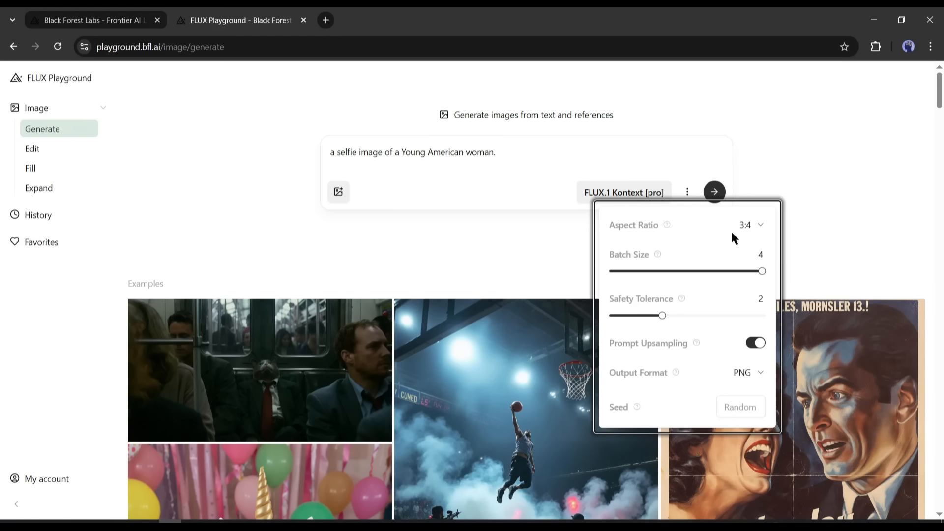
pyautogui.click(714, 192)
pyautogui.click(717, 192)
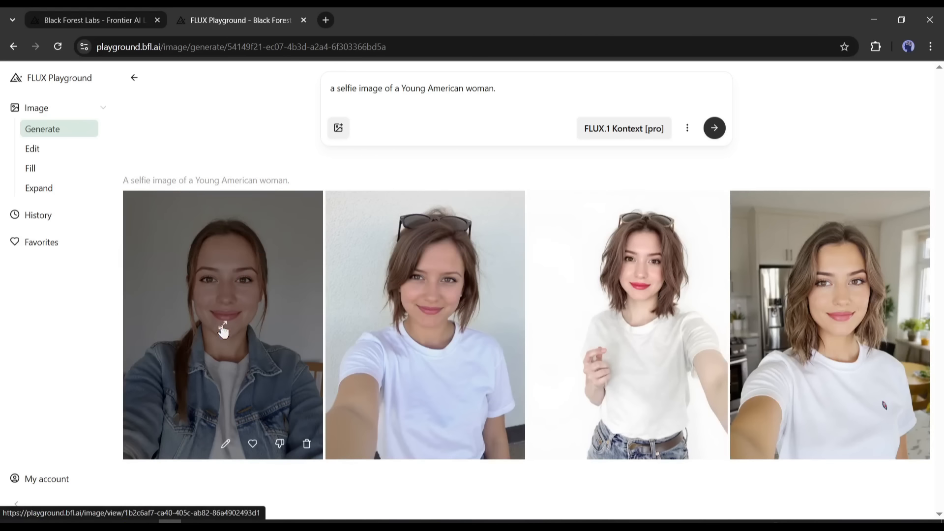
# Step: Examine the four generated selfies one by one at full size, then back to the denim jacket one
pyautogui.click(223, 332)
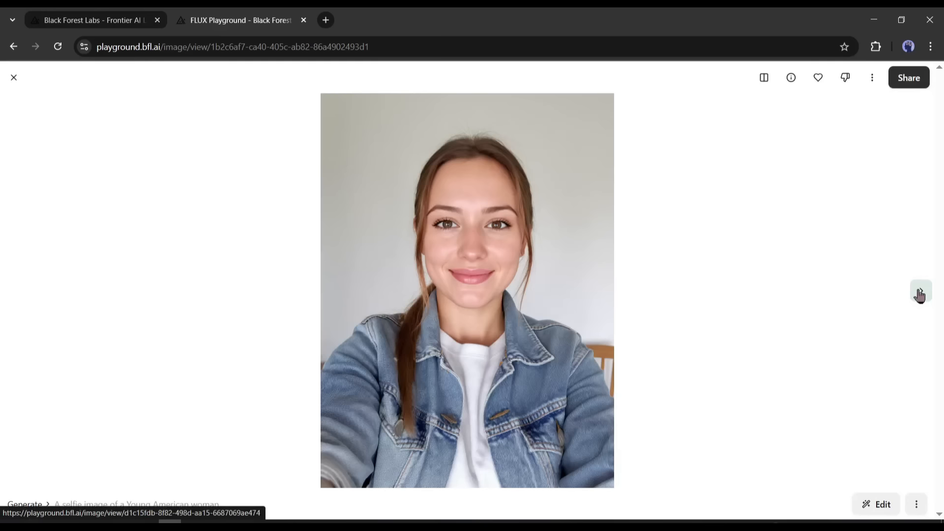
pyautogui.click(920, 292)
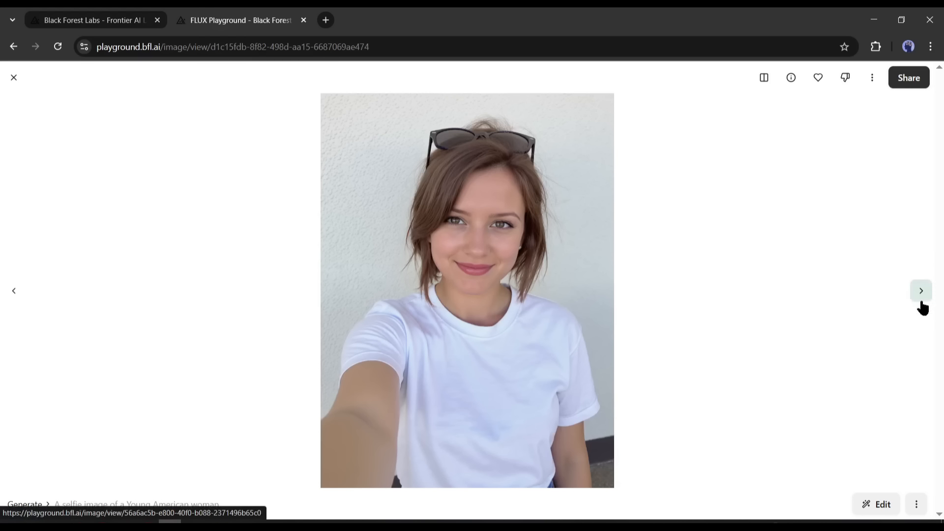
pyautogui.click(921, 292)
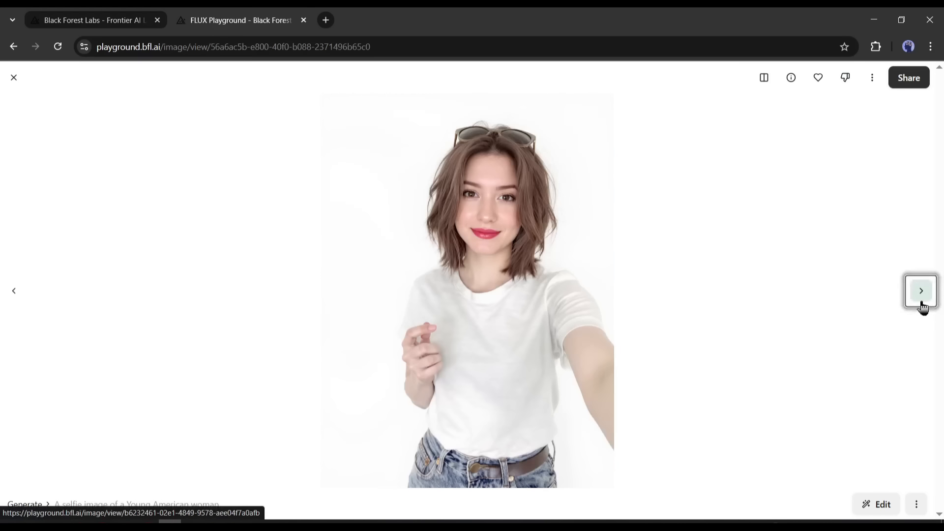
pyautogui.click(922, 305)
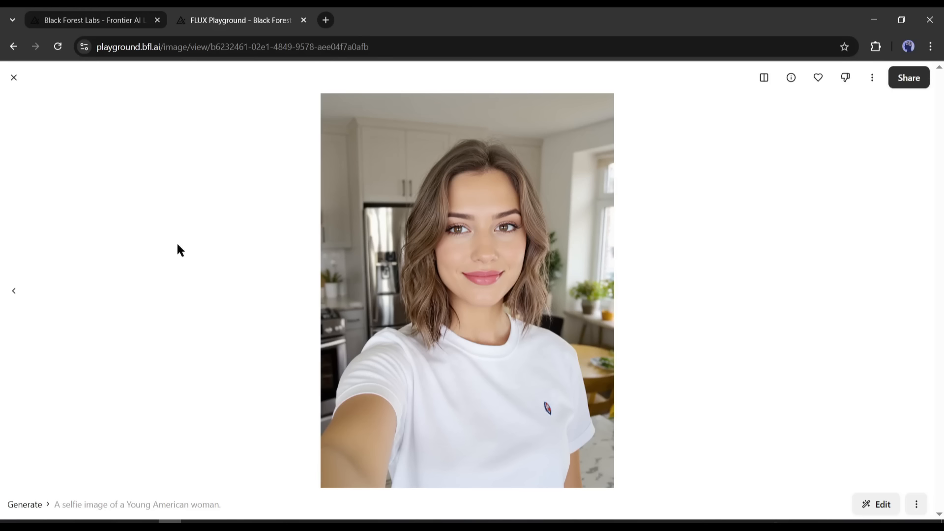
pyautogui.click(16, 292)
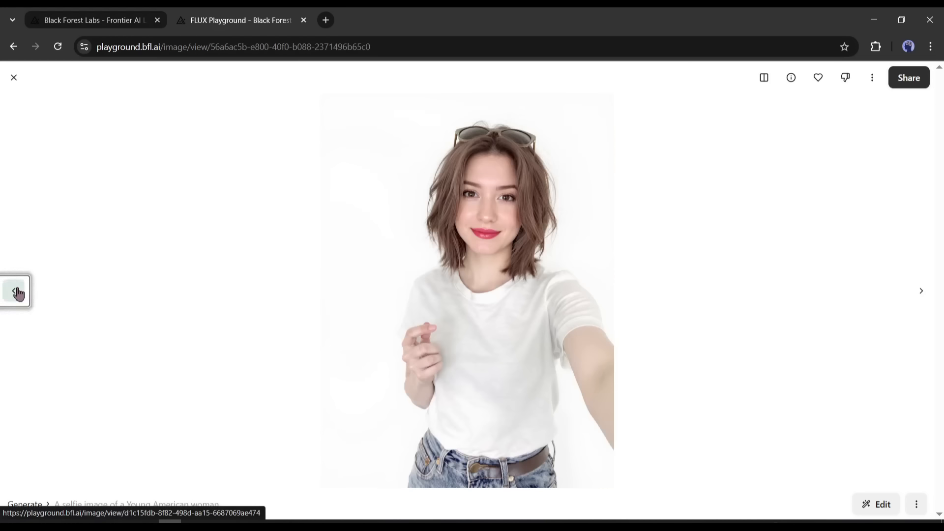
pyautogui.click(16, 292)
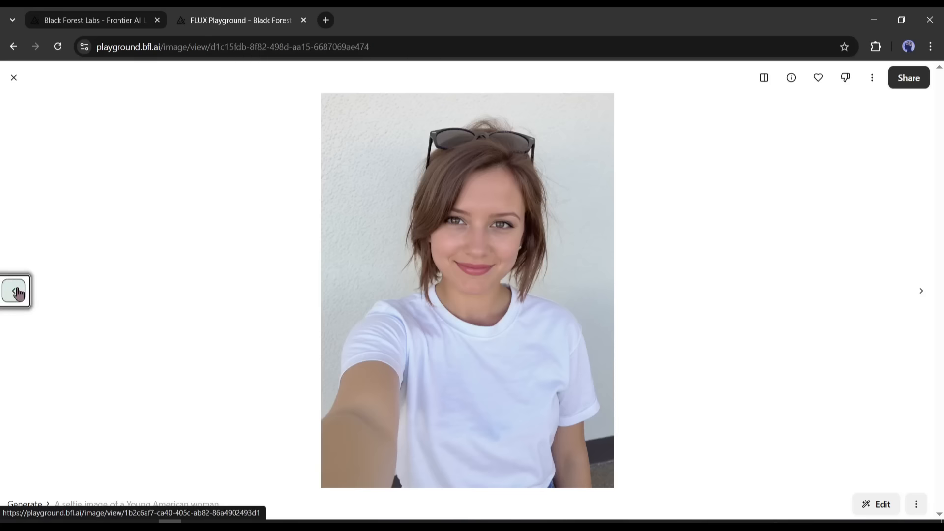
pyautogui.click(17, 293)
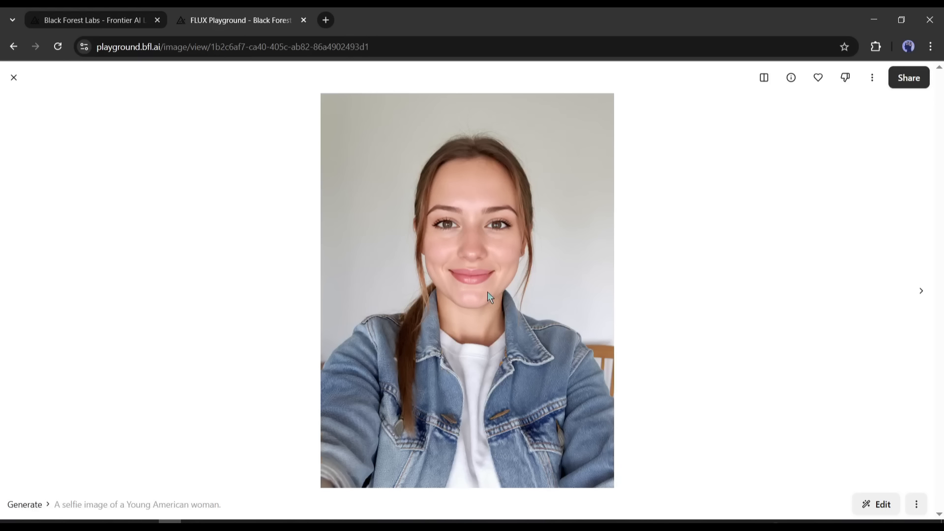
# Step: Download the selfie of the woman in the kitchen, mark it as a favorite and return to the results
pyautogui.click(921, 297)
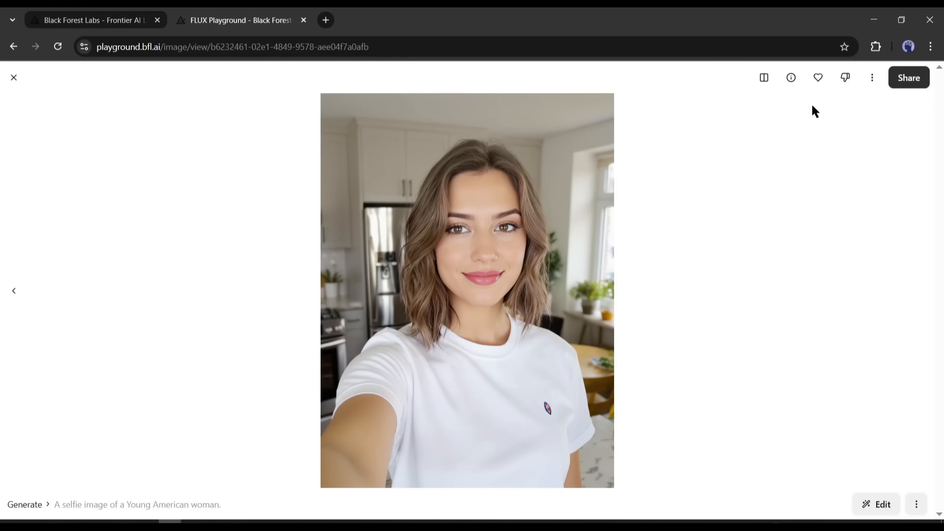
pyautogui.click(871, 77)
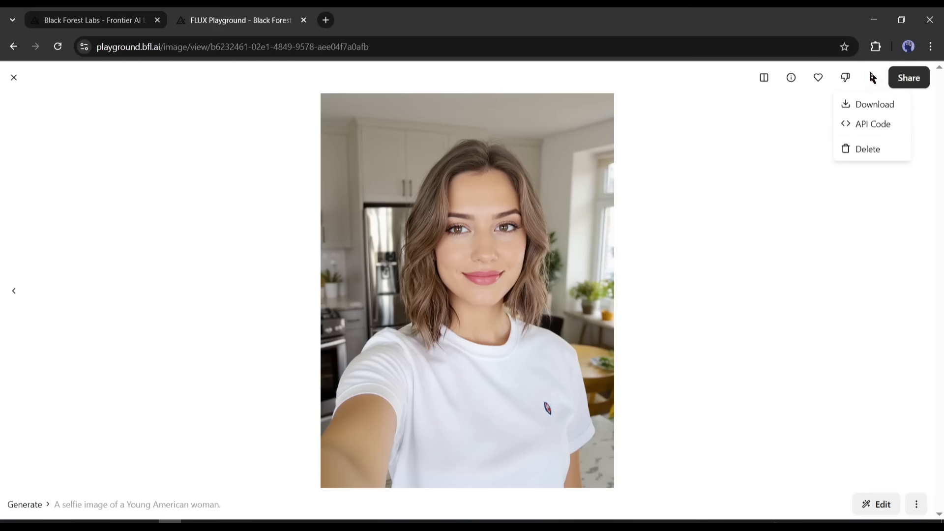
pyautogui.click(869, 104)
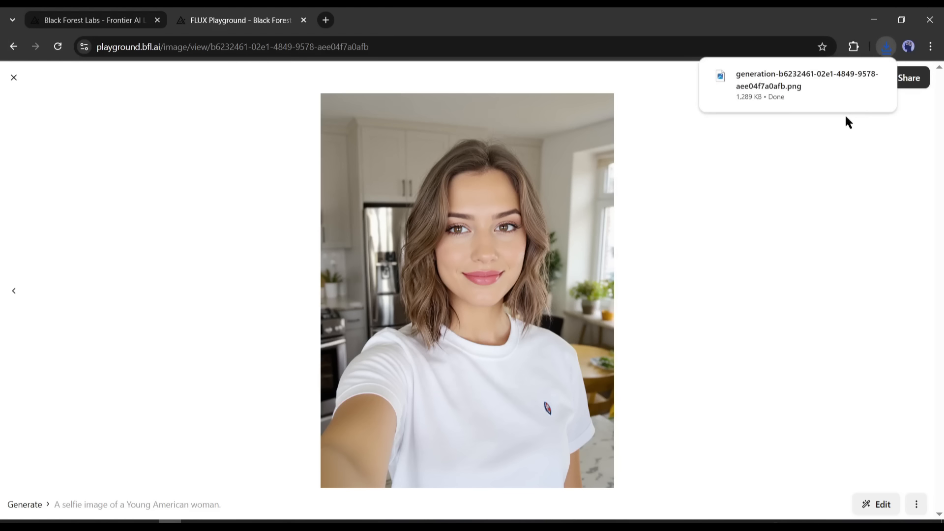
pyautogui.click(14, 79)
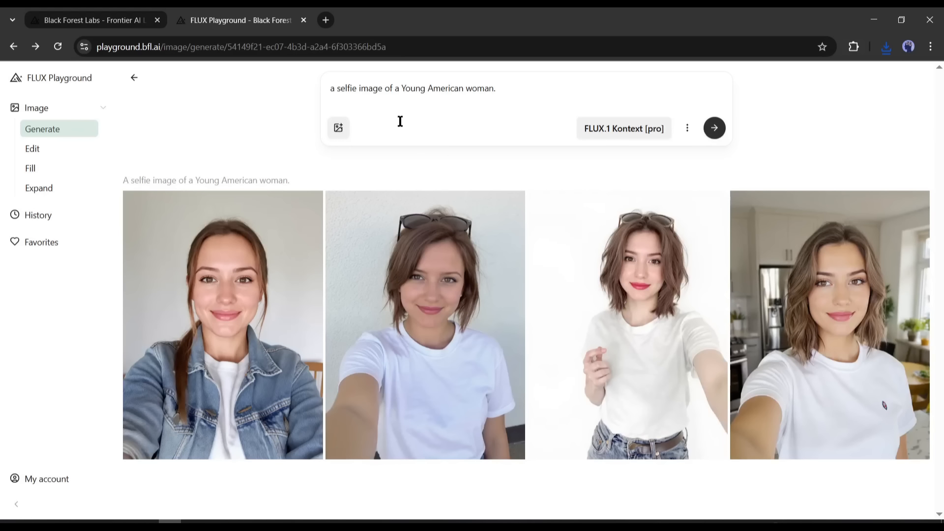
# Step: Clear the old prompt and add the downloaded kitchen selfie from the Downloads folder as the reference image
pyautogui.press('Return')
pyautogui.click(338, 129)
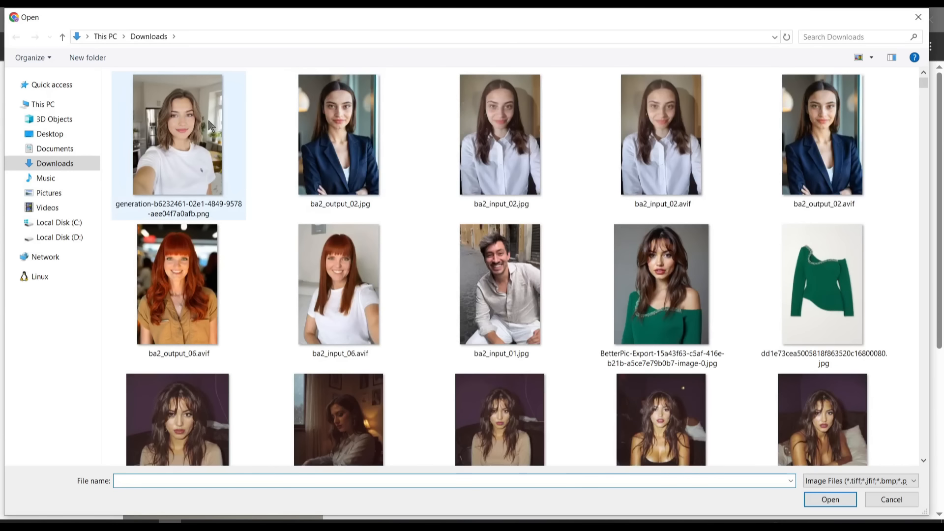
pyautogui.doubleClick(185, 110)
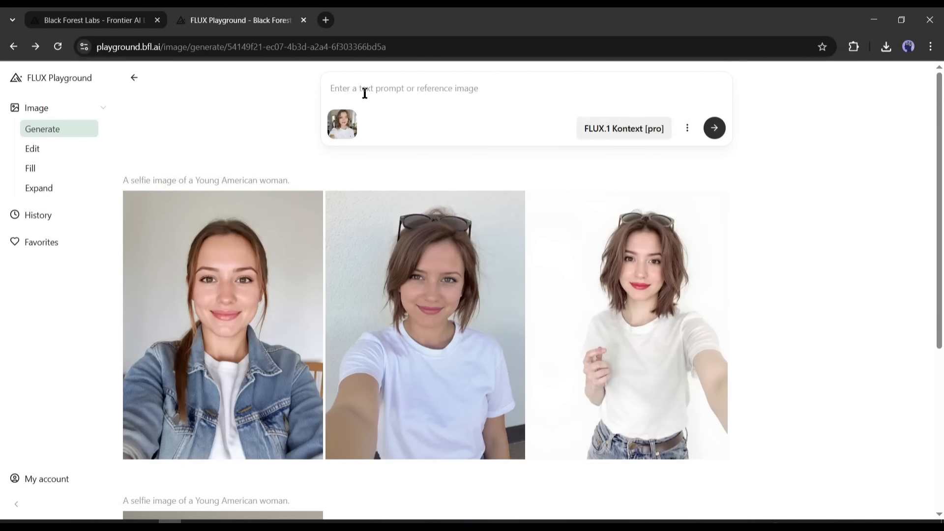
# Step: Enter the prompt "The woman wearing a Denim Jacket and Jeans. She is ridding a bike on a busy street." and choose the FLUX.1 Kontext [pro] model
pyautogui.click(365, 93)
pyautogui.write('The woman wearing a Denim Jacket and Jeans. She is ridding a bike on a busy street.')
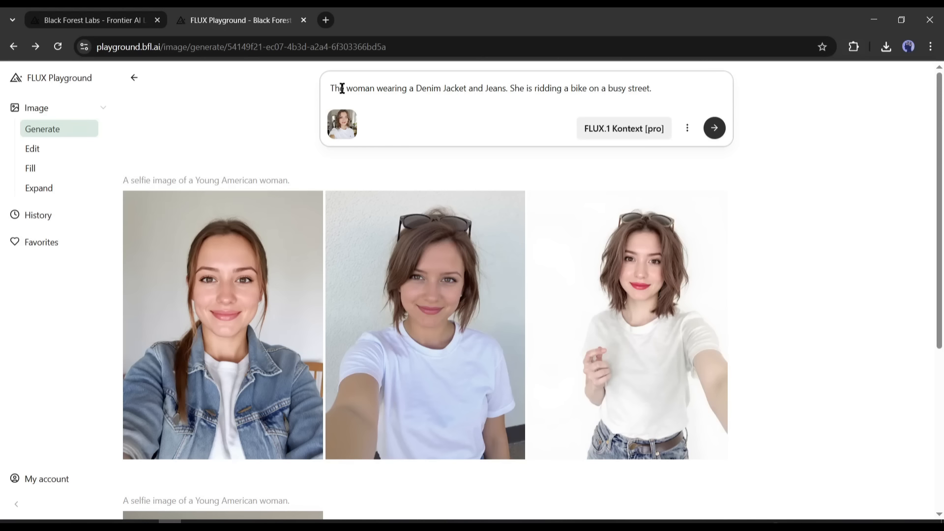
pyautogui.click(631, 130)
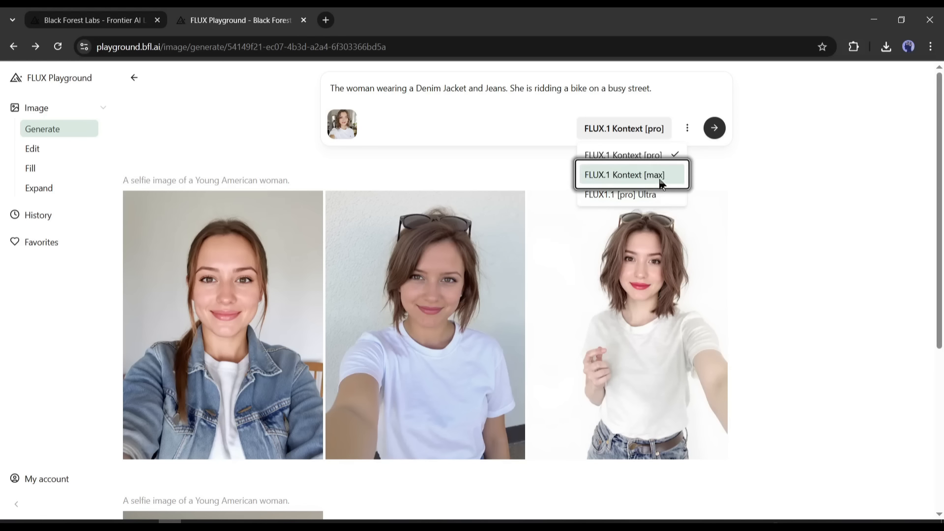
pyautogui.click(631, 159)
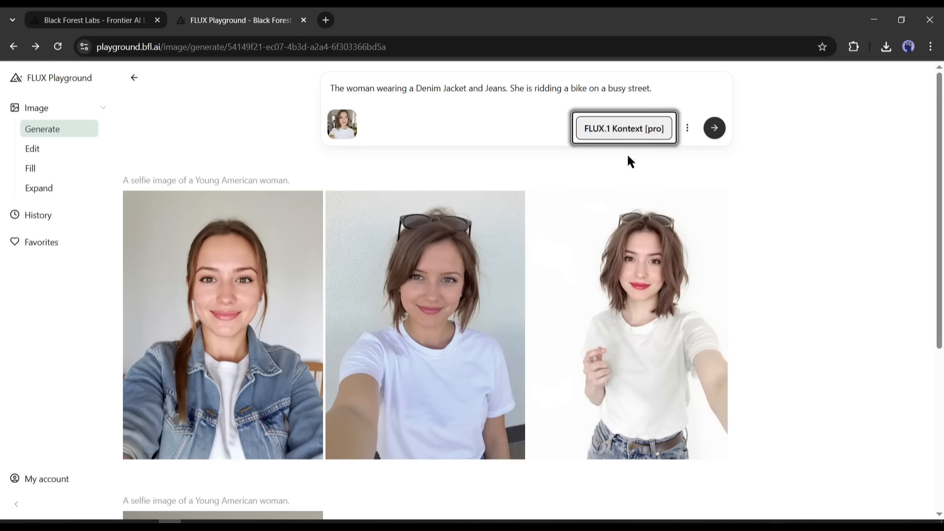
# Step: Choose the 16:9 aspect ratio in the generation settings and generate the images of the woman riding a bike
pyautogui.click(691, 128)
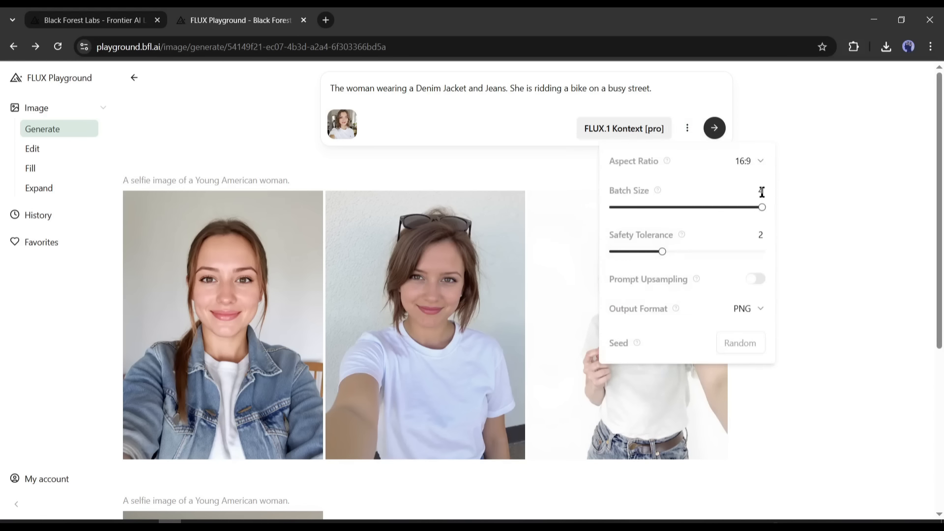
pyautogui.click(757, 161)
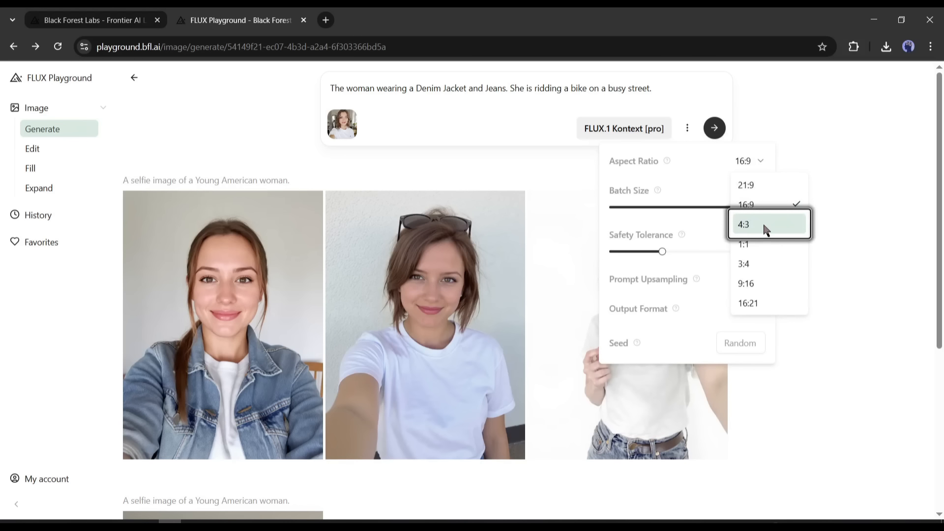
pyautogui.click(760, 206)
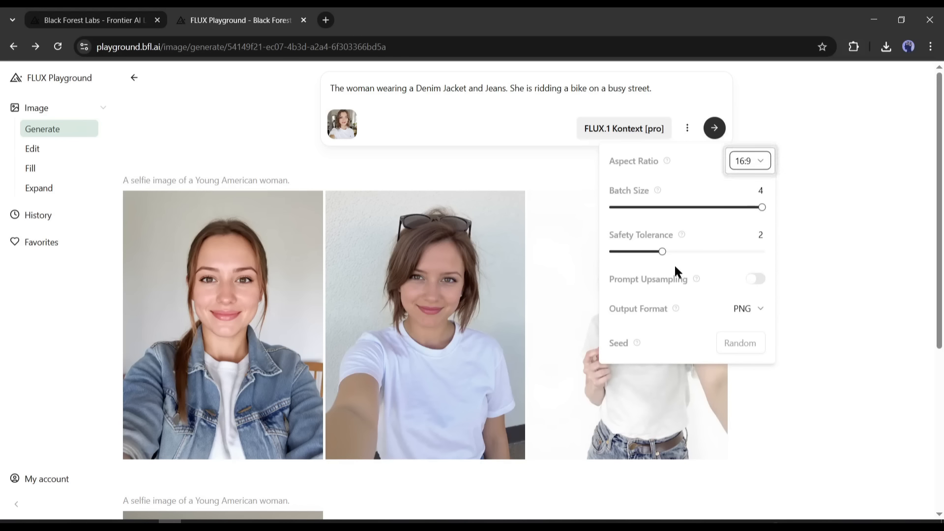
pyautogui.click(716, 127)
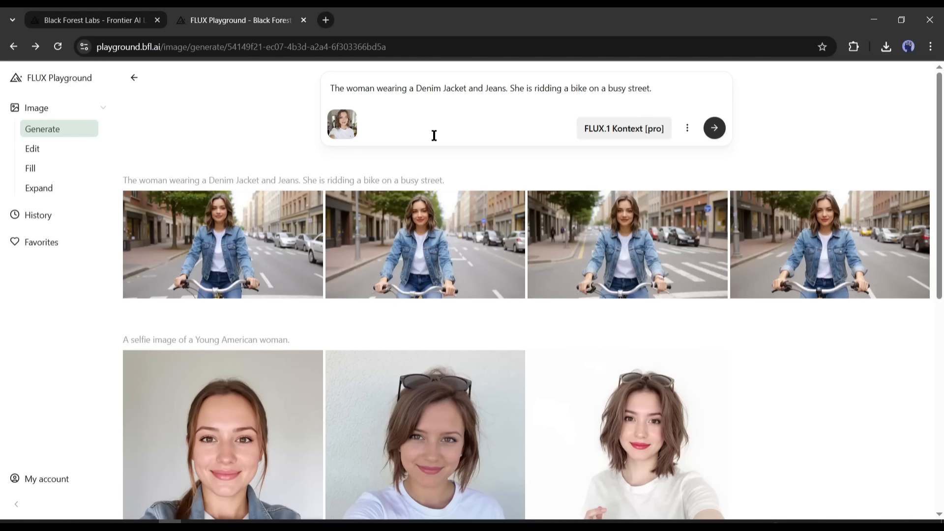
# Step: Examine the generated bike images at full size one after another, then return to the results
pyautogui.click(273, 231)
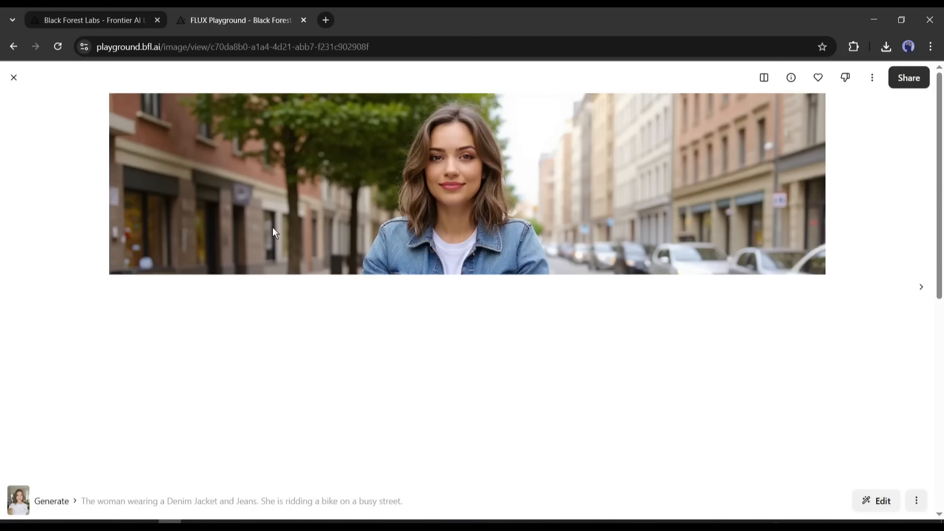
pyautogui.click(921, 289)
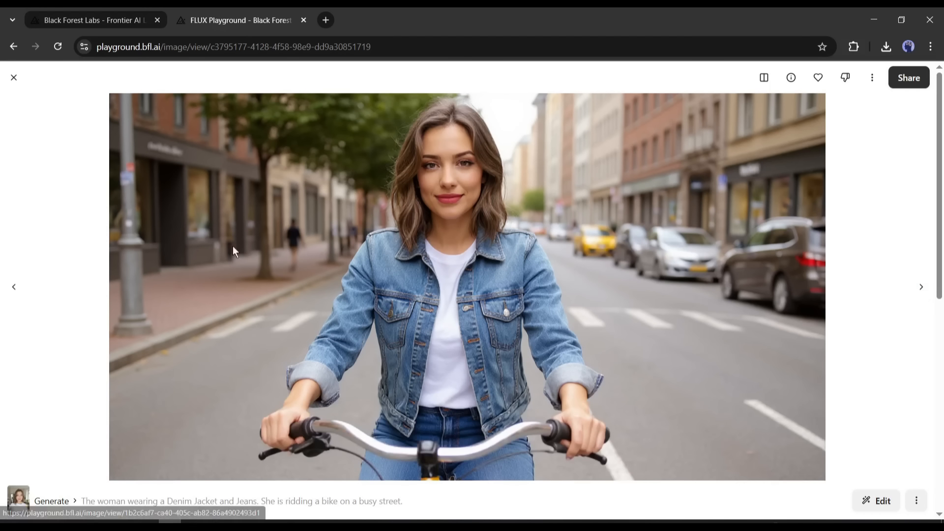
pyautogui.click(19, 289)
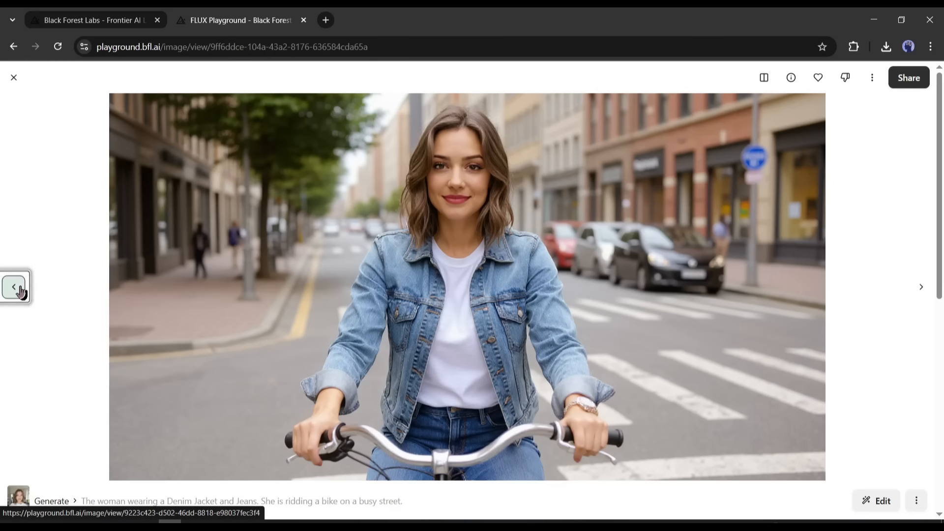
pyautogui.click(20, 290)
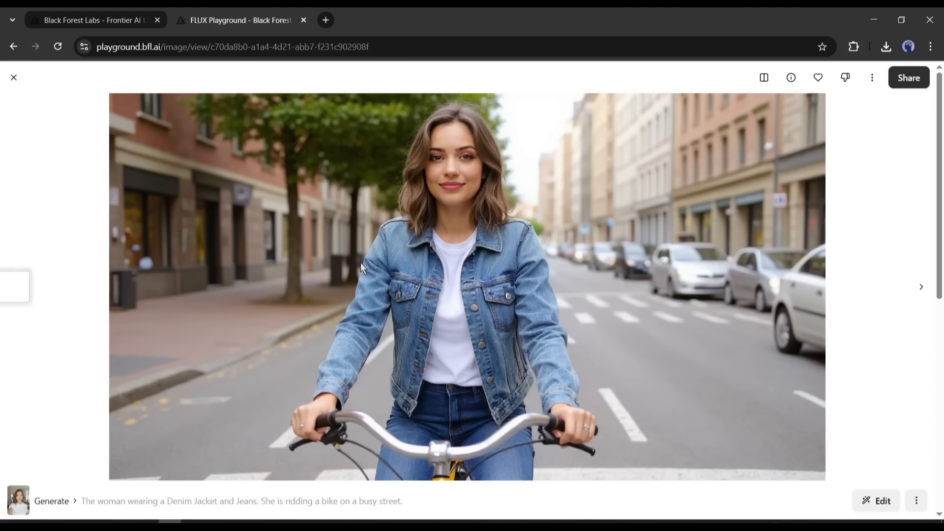
pyautogui.click(910, 295)
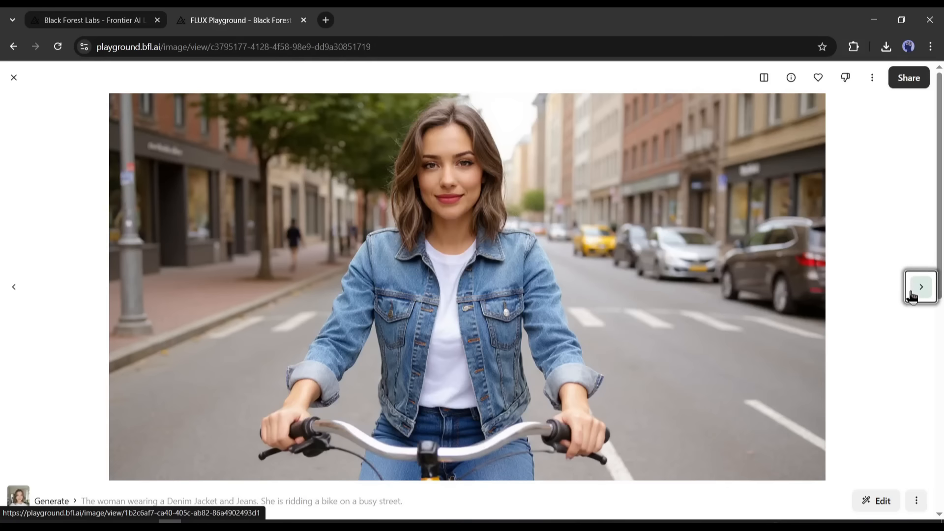
pyautogui.click(912, 295)
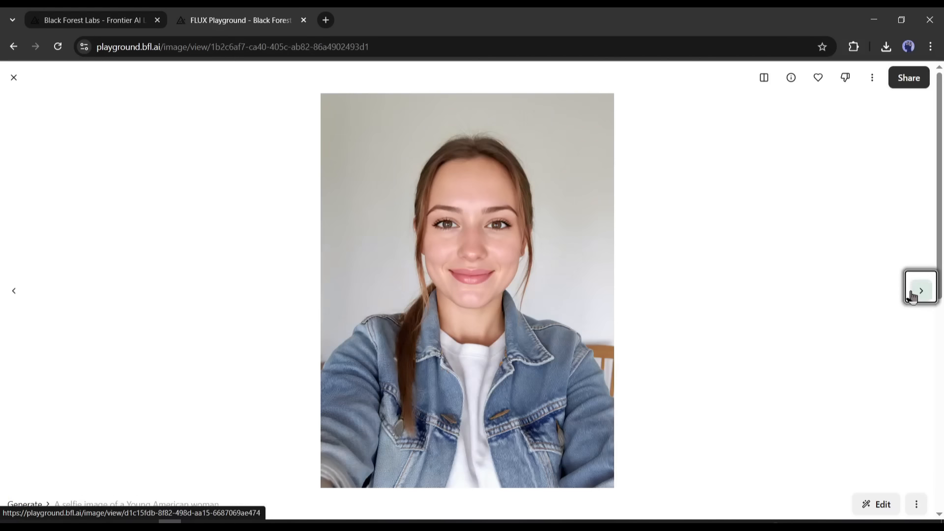
pyautogui.click(21, 295)
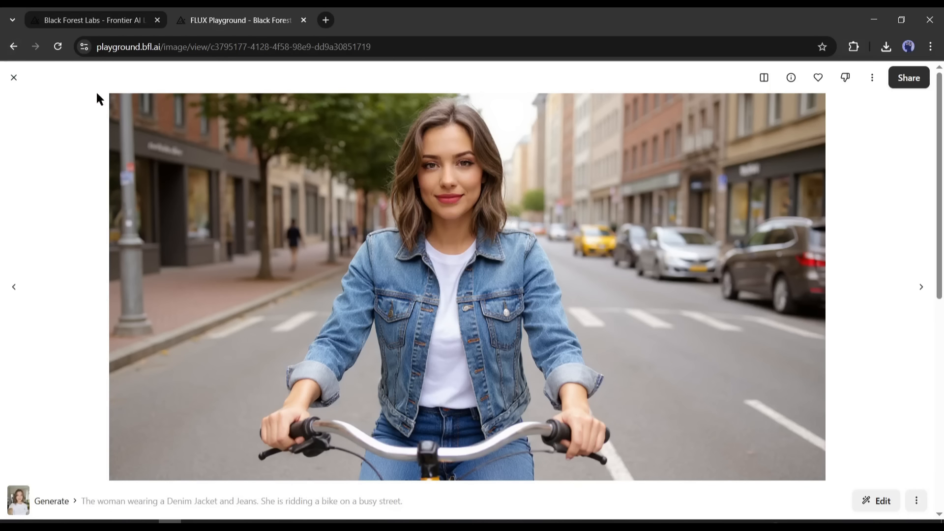
pyautogui.click(13, 78)
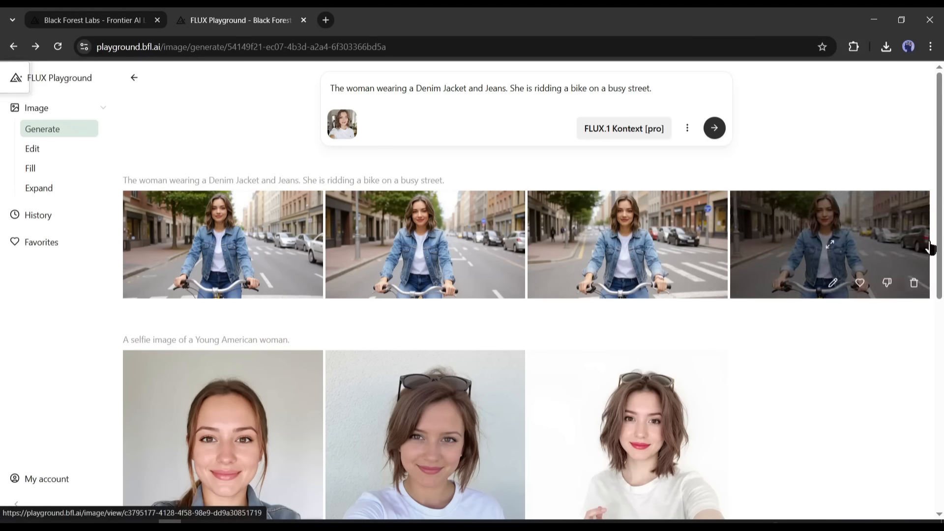
# Step: Change the prompt to "The woman wearing a Party red gown stands gracefully in a ball room" and generate the images
pyautogui.moveTo(421, 88); pyautogui.dragTo(651, 103)
pyautogui.press('BackSpace')
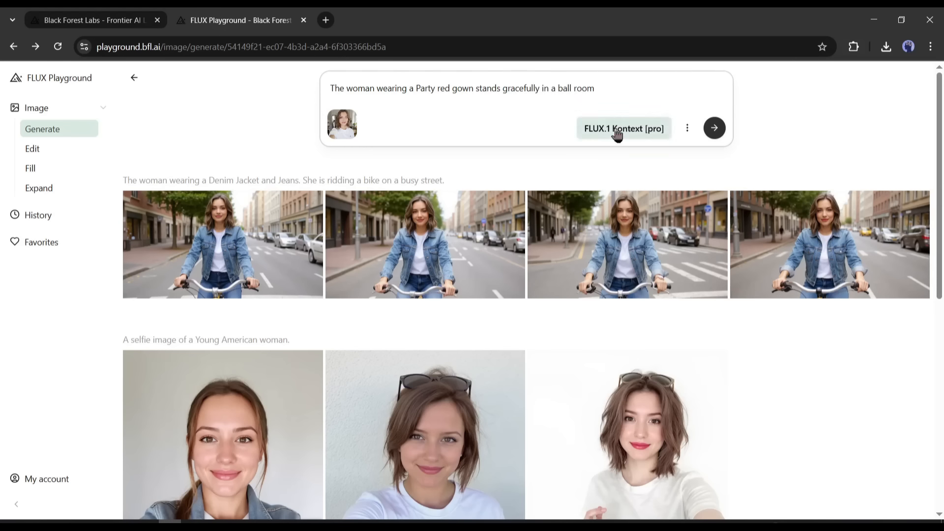
pyautogui.click(688, 129)
pyautogui.click(696, 92)
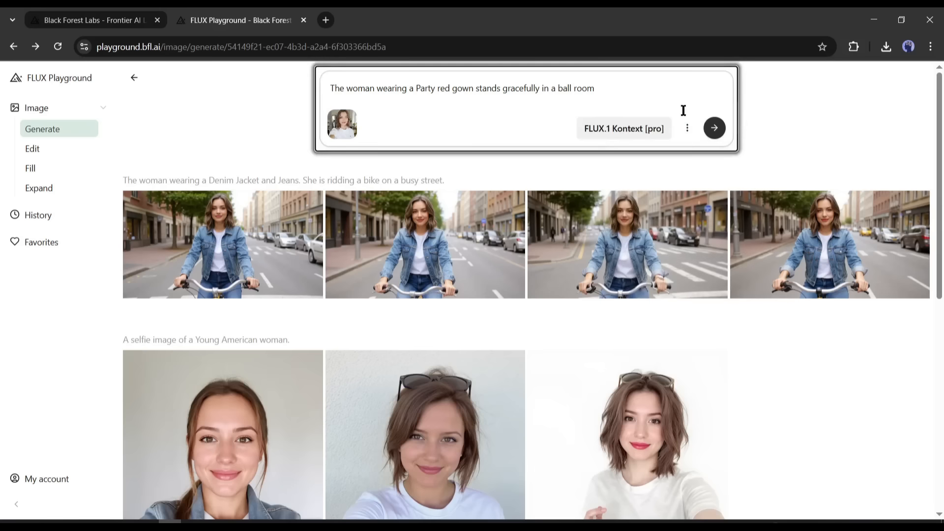
pyautogui.click(688, 127)
pyautogui.click(714, 129)
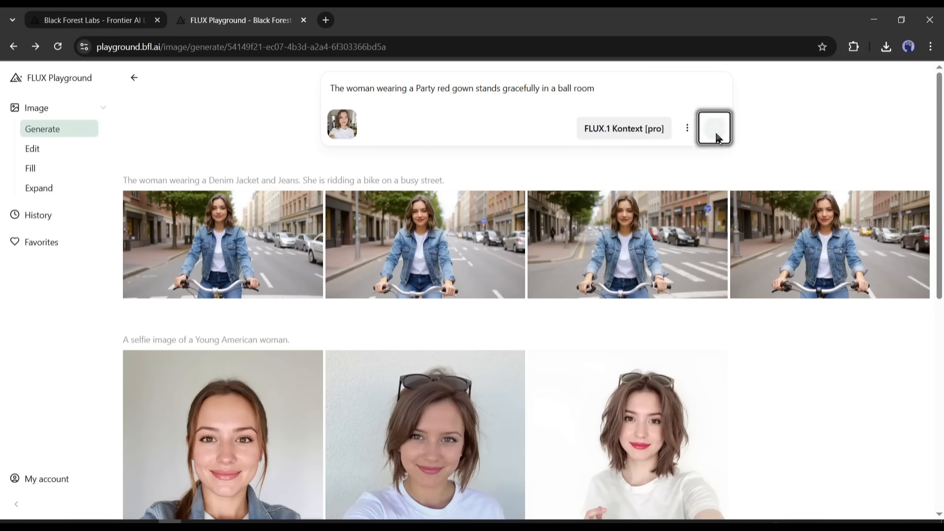
pyautogui.click(712, 130)
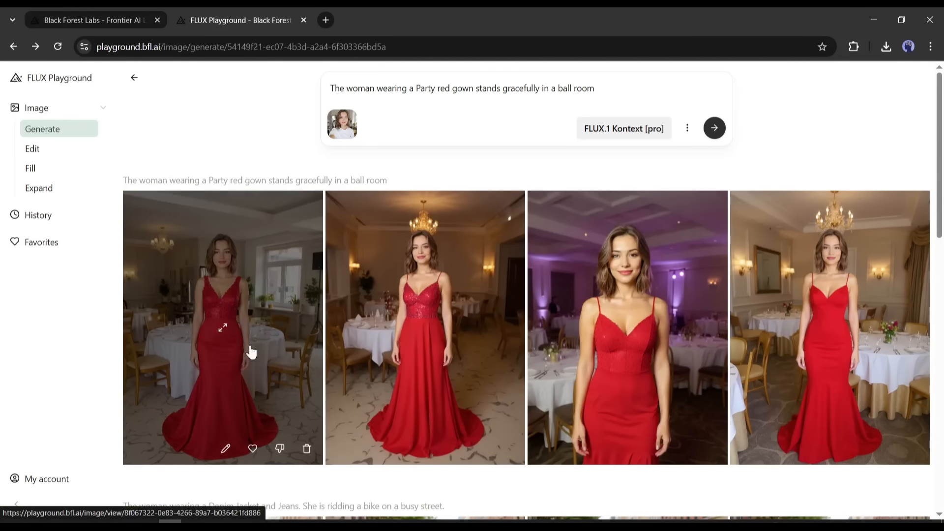
# Step: Examine the generated red gown images at full size, ending on the one with the chandelier and wall mirror
pyautogui.click(426, 330)
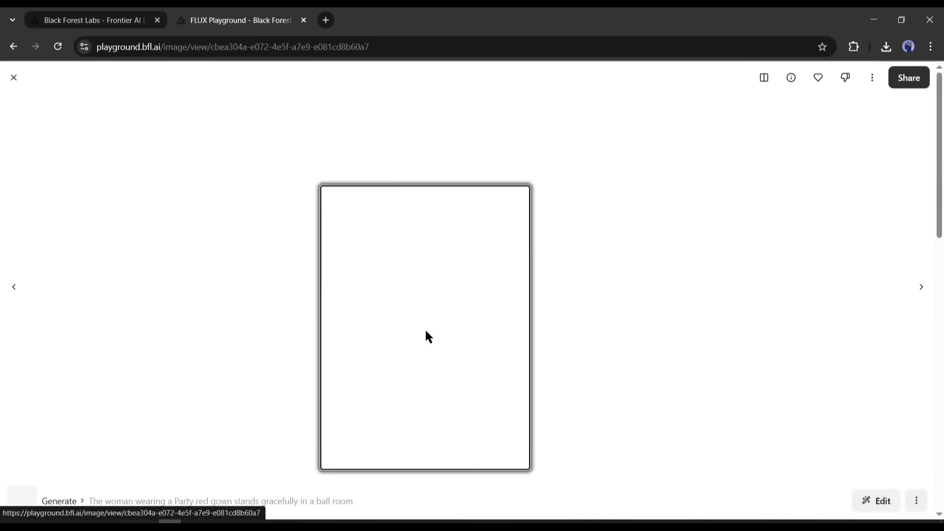
pyautogui.click(13, 295)
pyautogui.click(13, 295)
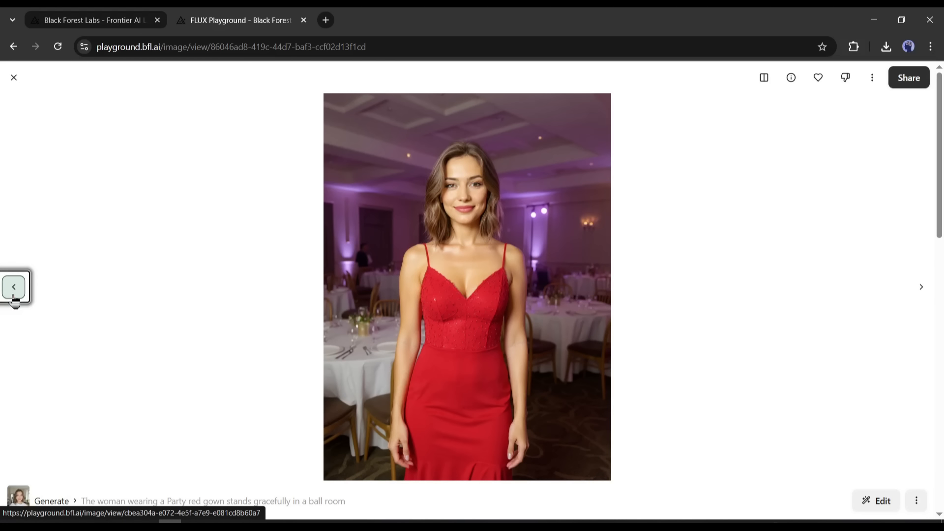
pyautogui.click(14, 290)
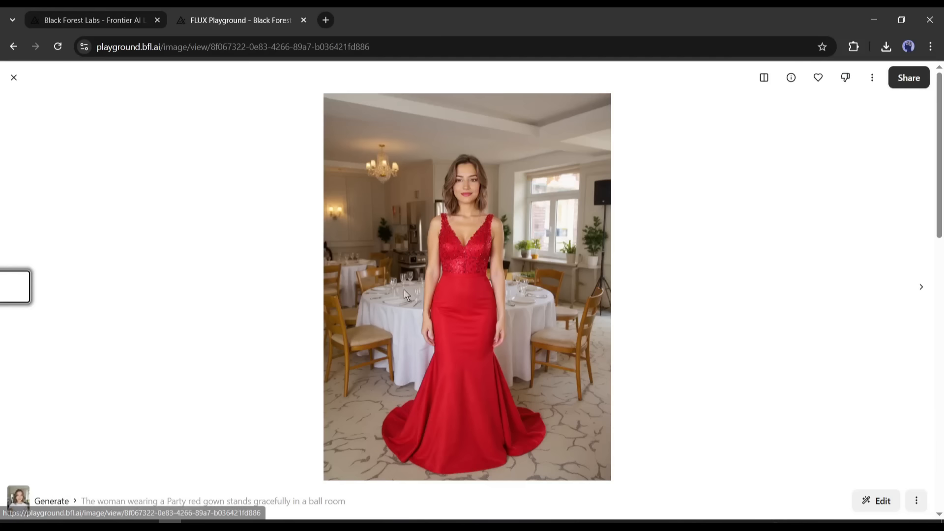
pyautogui.click(925, 291)
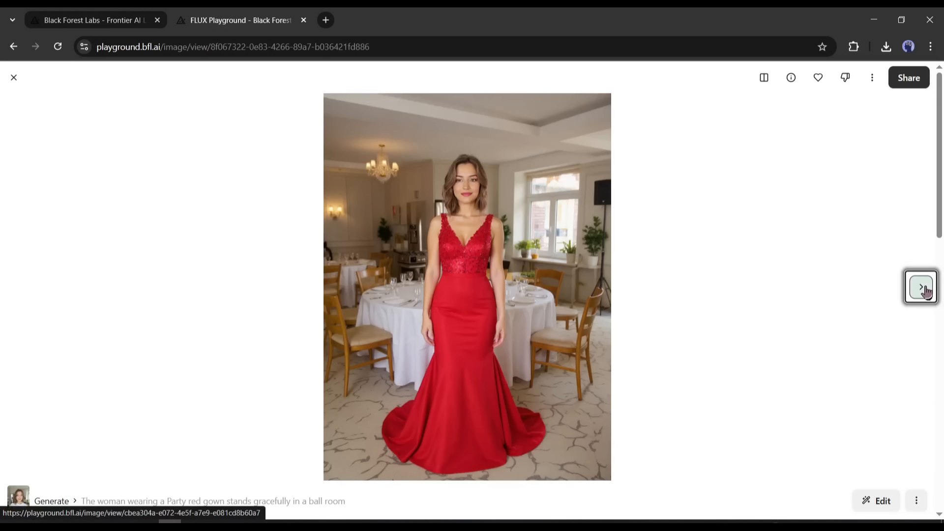
pyautogui.click(925, 291)
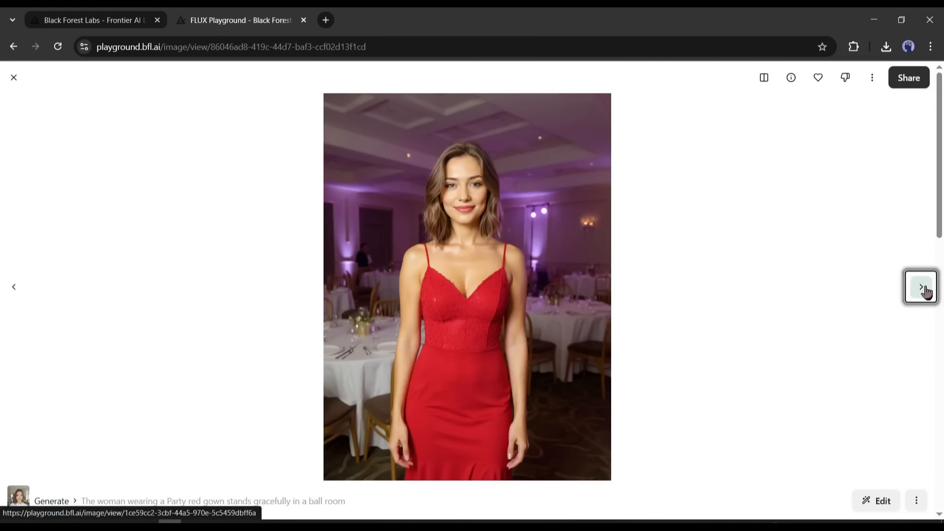
pyautogui.click(926, 291)
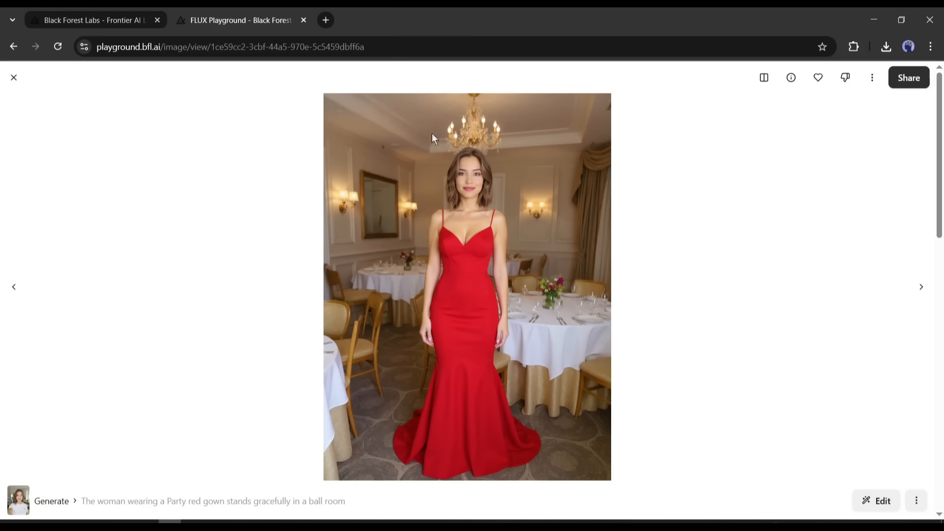
# Step: Edit this red gown image with the instruction "Change the red gown to a black gown with diamond in the neck line" and generate the results
pyautogui.click(867, 499)
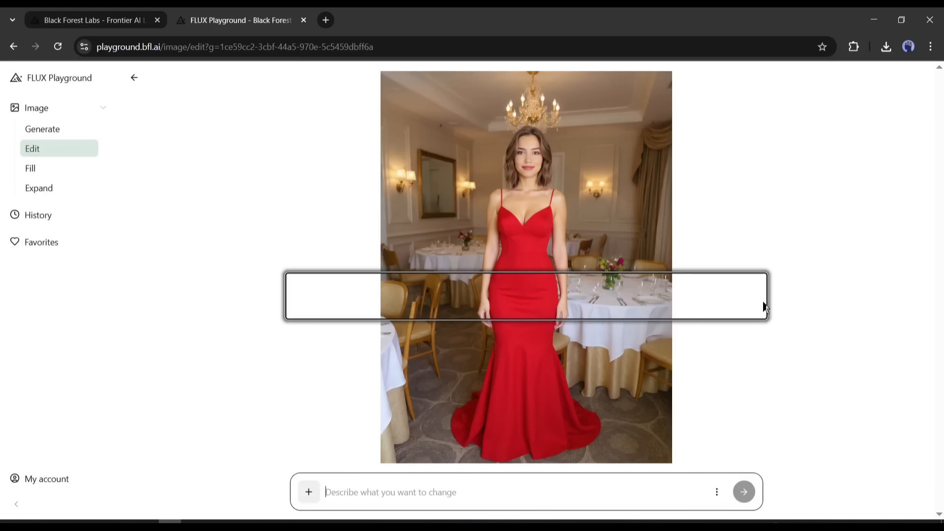
pyautogui.click(412, 494)
pyautogui.write('C')
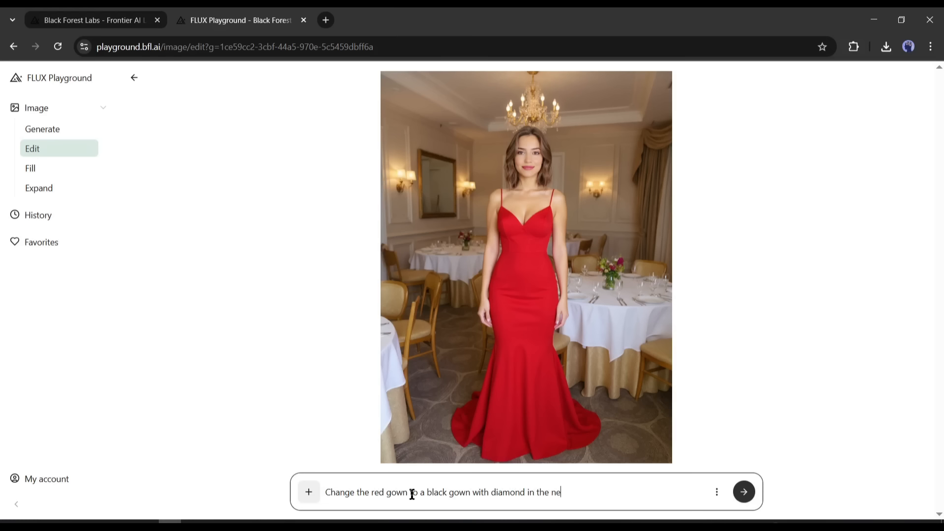
pyautogui.click(716, 492)
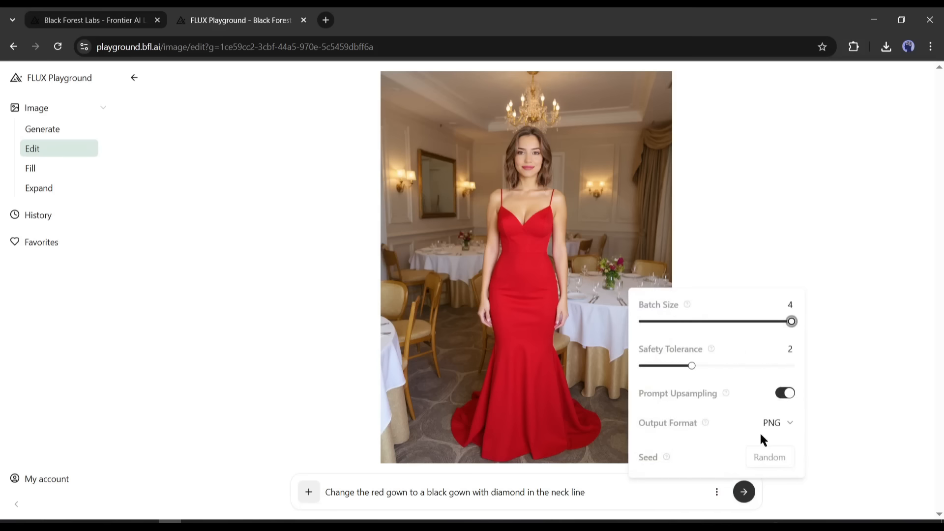
pyautogui.click(743, 491)
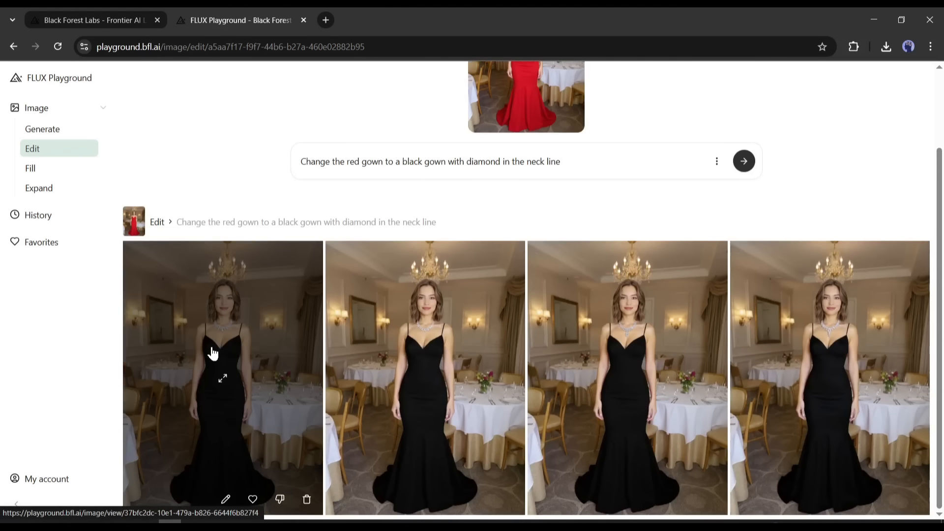
# Step: Compare the generated black gown images at full size, checking the diamond neckline, then close the image view
pyautogui.click(211, 350)
pyautogui.click(921, 287)
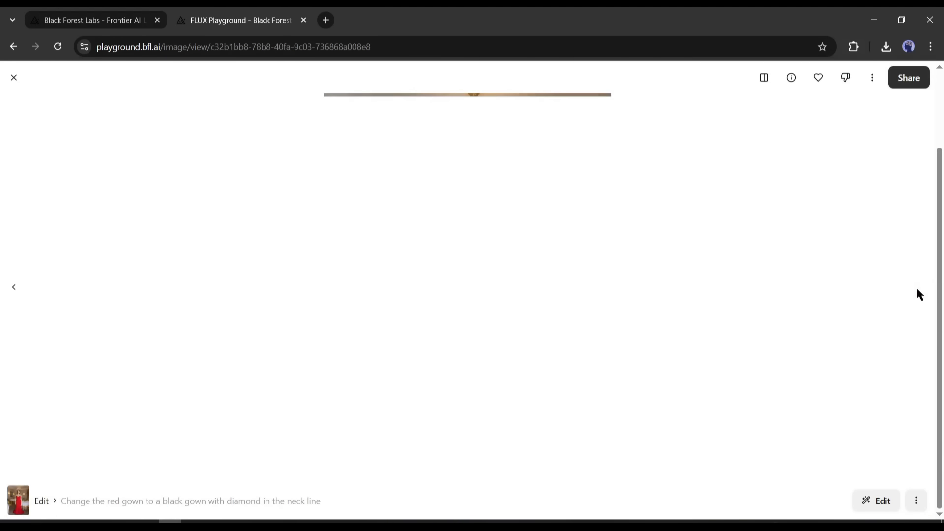
pyautogui.click(19, 290)
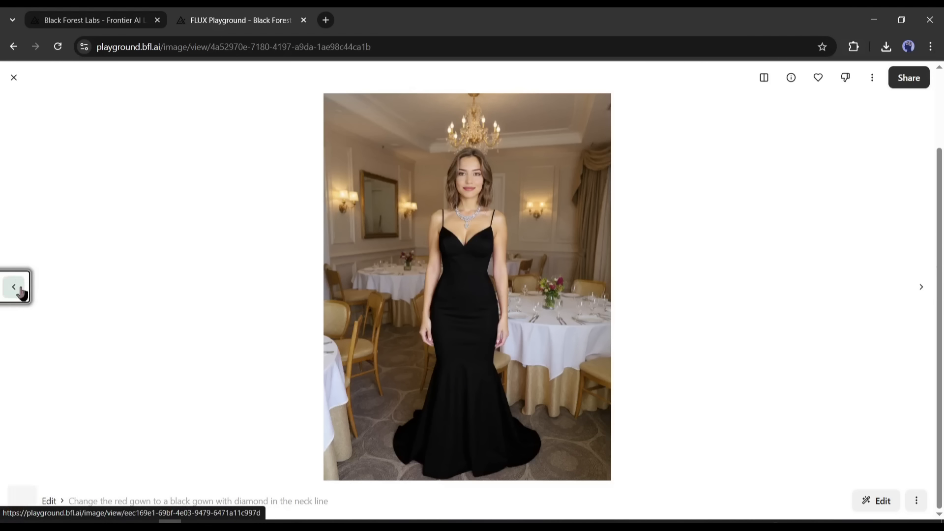
pyautogui.click(20, 290)
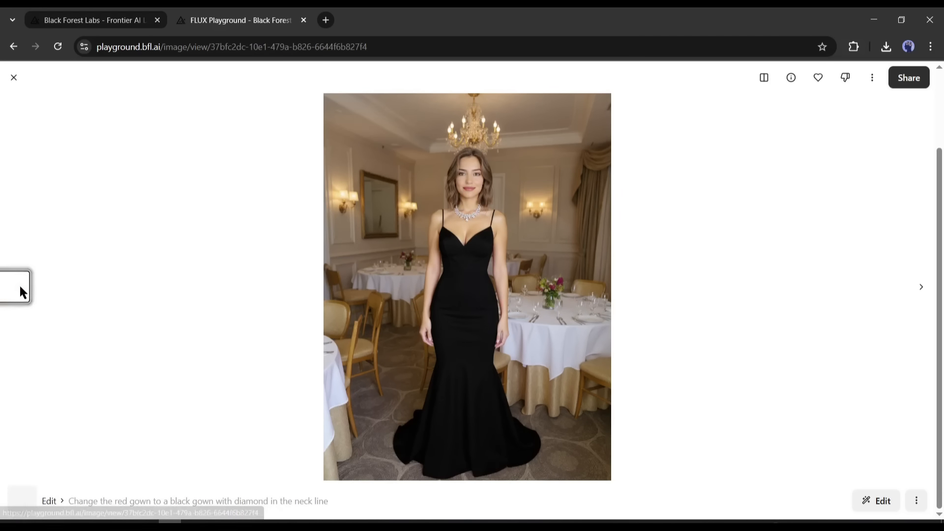
pyautogui.click(14, 77)
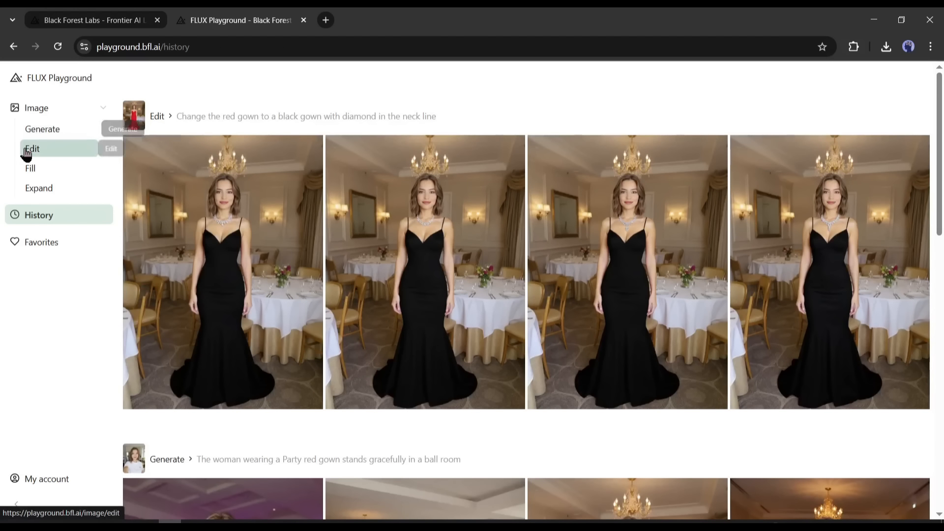
# Step: Open the Fill tool and load the downloaded kitchen selfie as the image to fill
pyautogui.click(34, 153)
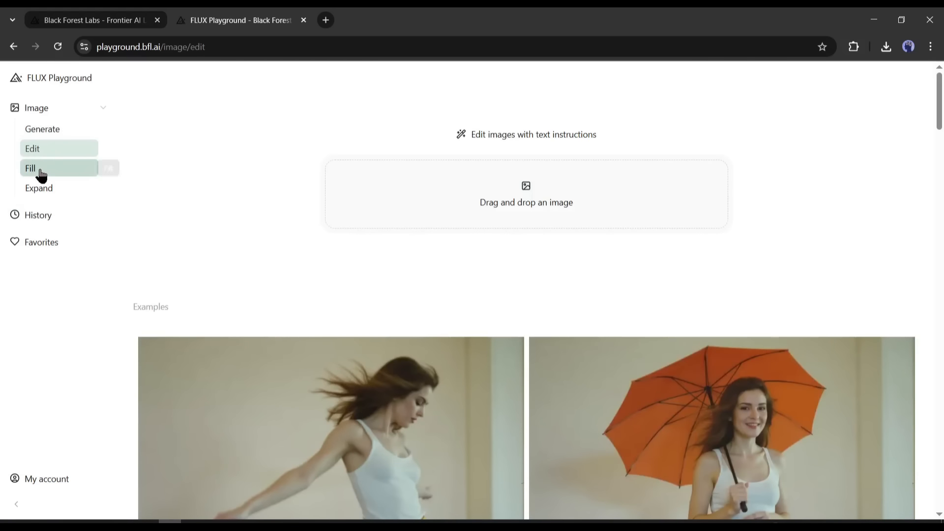
pyautogui.click(40, 174)
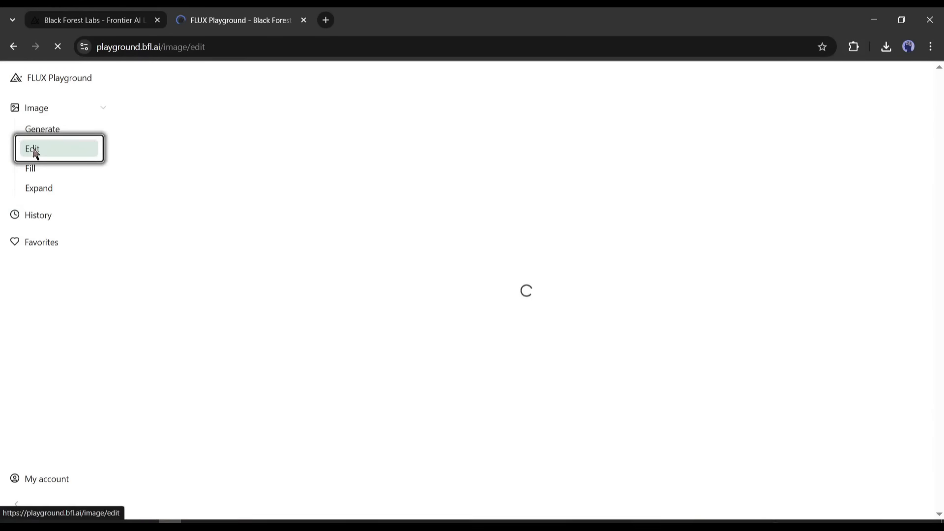
pyautogui.click(41, 174)
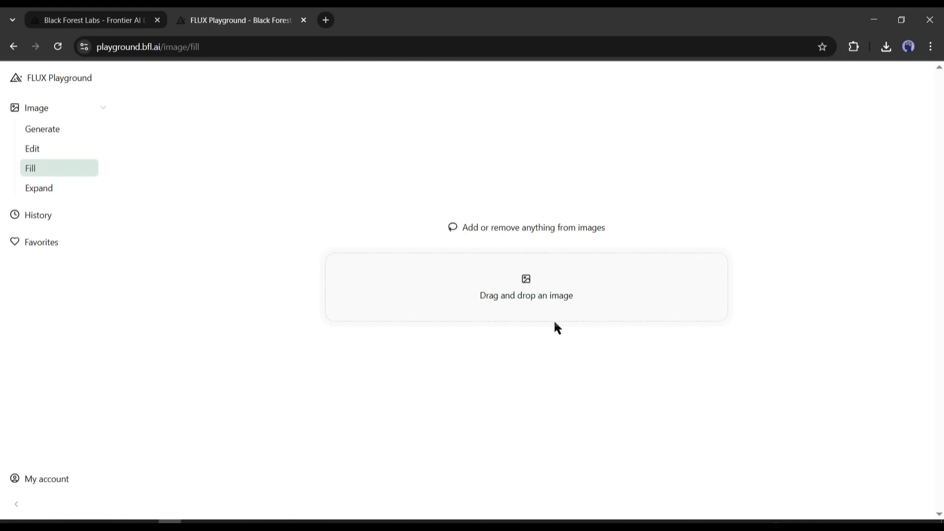
pyautogui.click(542, 310)
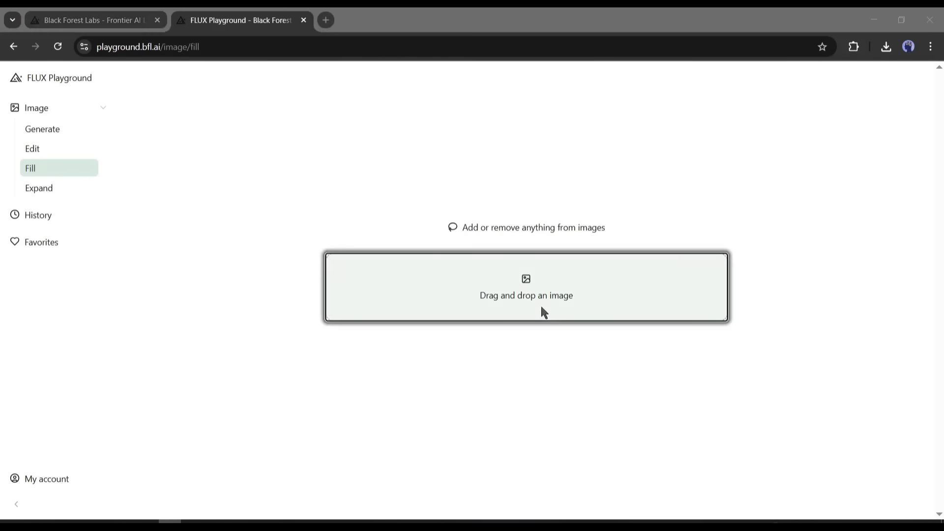
pyautogui.doubleClick(173, 135)
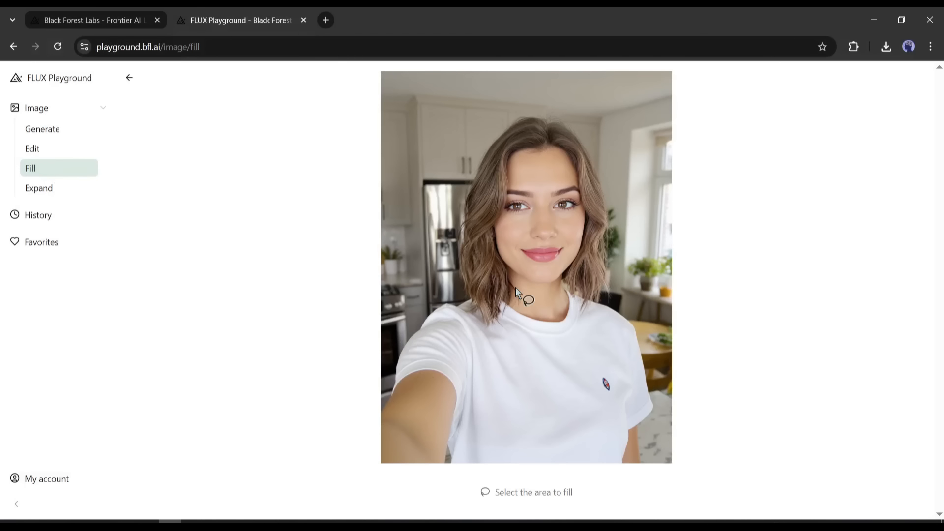
# Step: Select the area around the small emblem on the T-shirt's chest and fill it with the prompt "Add a logo of Nike"
pyautogui.moveTo(600, 365)
pyautogui.mouseDown()
pyautogui.moveTo(585, 395)
pyautogui.moveTo(605, 399)
pyautogui.moveTo(622, 395)
pyautogui.moveTo(624, 365)
pyautogui.moveTo(599, 366)
pyautogui.mouseUp()
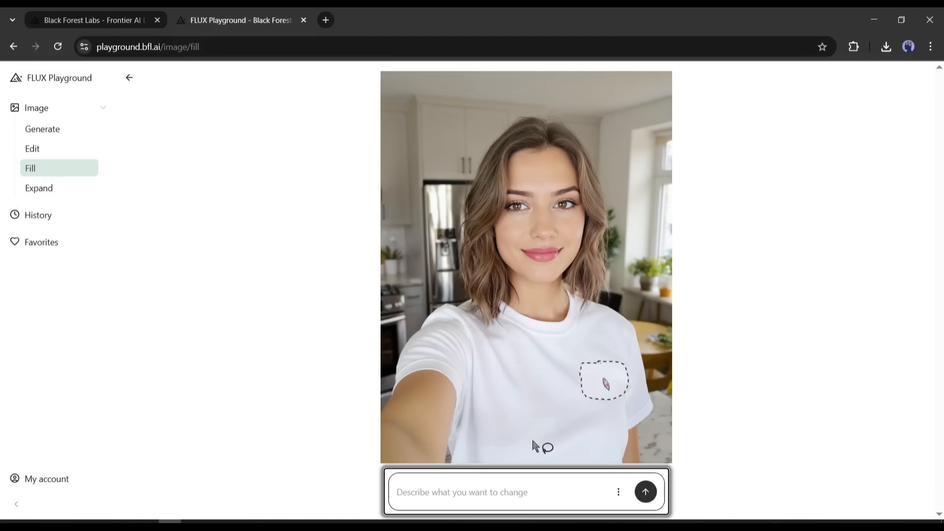
pyautogui.click(474, 492)
pyautogui.write('A logo')
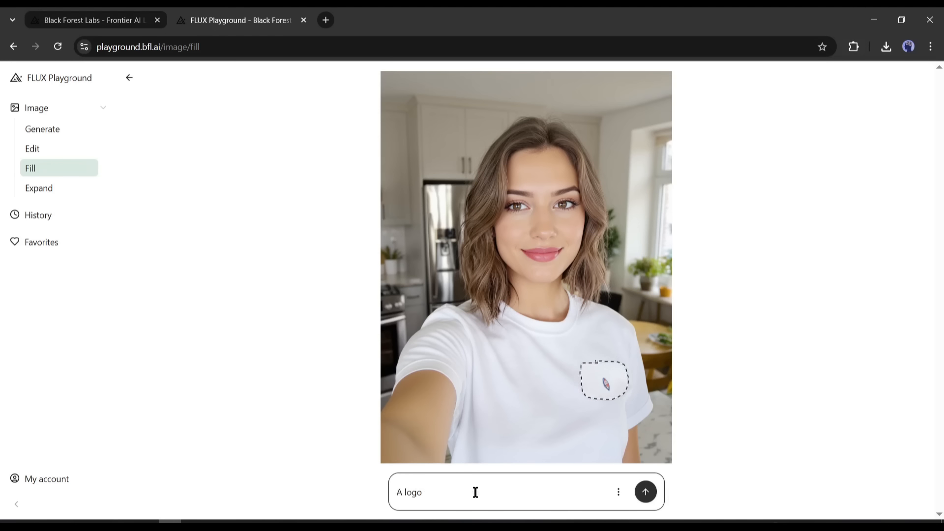
pyautogui.write(' Nam')
pyautogui.press('BackSpace')
pyautogui.press('BackSpace')
pyautogui.press('BackSpace')
pyautogui.press('BackSpace')
pyautogui.press('BackSpace')
pyautogui.press('BackSpace')
pyautogui.press('BackSpace')
pyautogui.press('BackSpace')
pyautogui.press('BackSpace')
pyautogui.write('dd a logo of Nike')
pyautogui.click(646, 492)
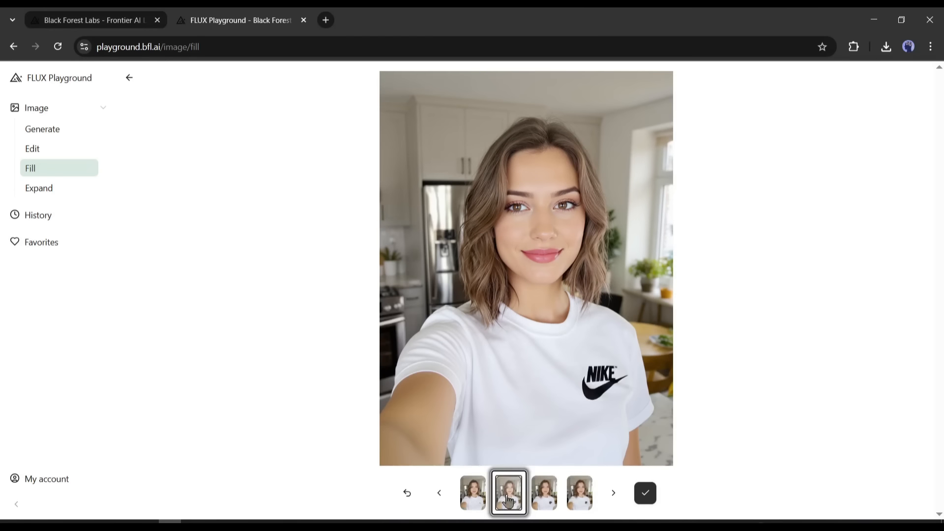
# Step: Compare the generated Nike logo variants on the T-shirt with one another and with the original image
pyautogui.click(544, 499)
pyautogui.click(588, 499)
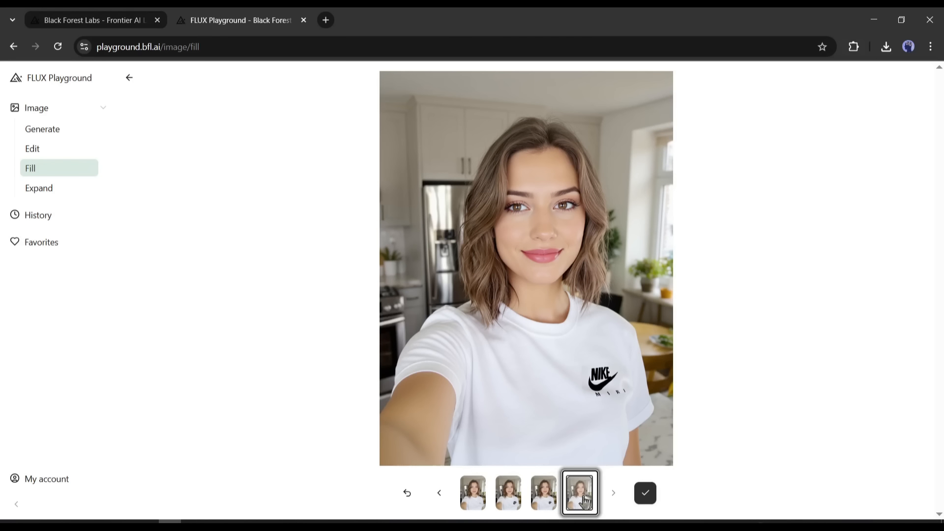
pyautogui.click(544, 496)
pyautogui.click(612, 495)
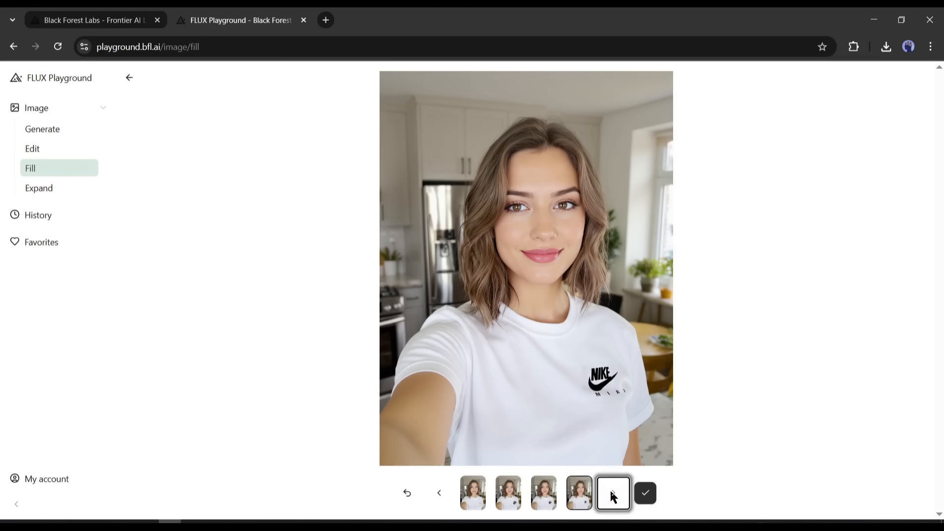
pyautogui.click(579, 498)
pyautogui.click(548, 500)
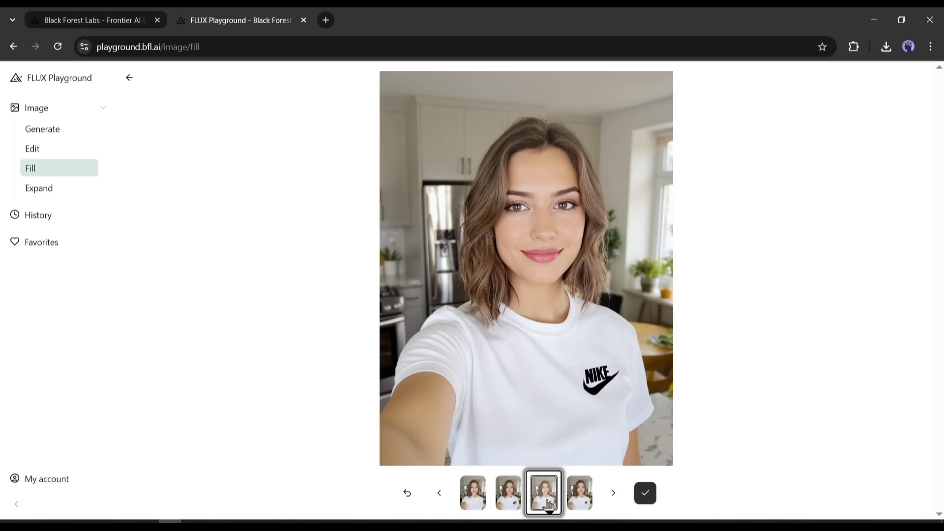
pyautogui.click(509, 494)
pyautogui.click(472, 494)
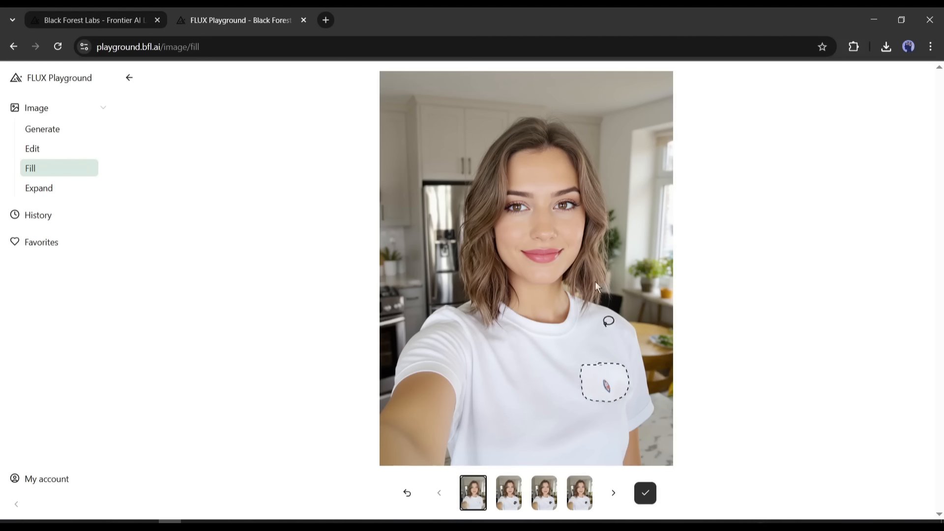
# Step: Expand the downloaded kitchen selfie to landscape 1280 × 720 without a prompt and view the generated variants
pyautogui.click(51, 189)
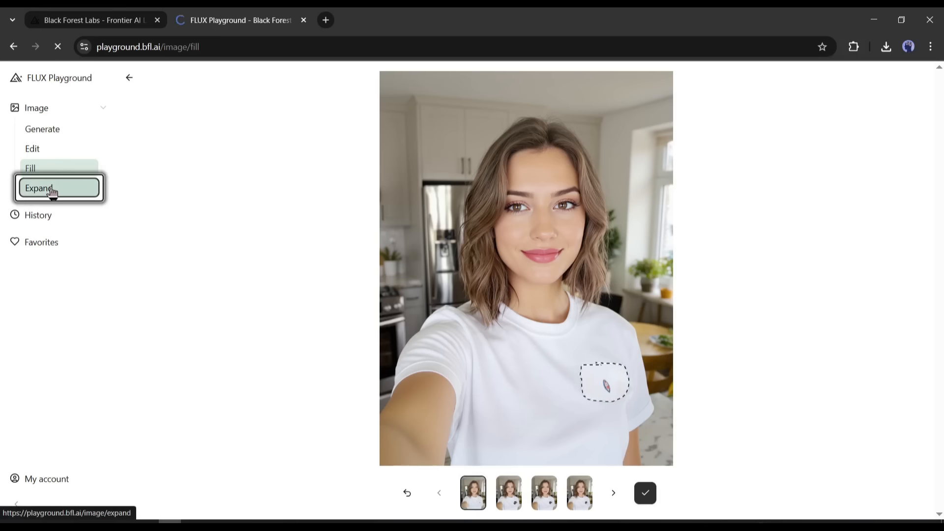
pyautogui.click(554, 274)
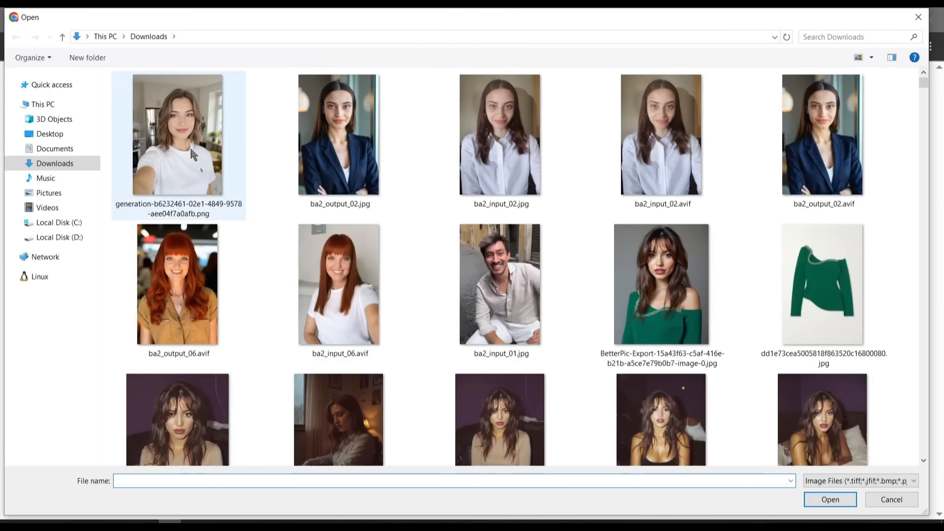
pyautogui.doubleClick(182, 150)
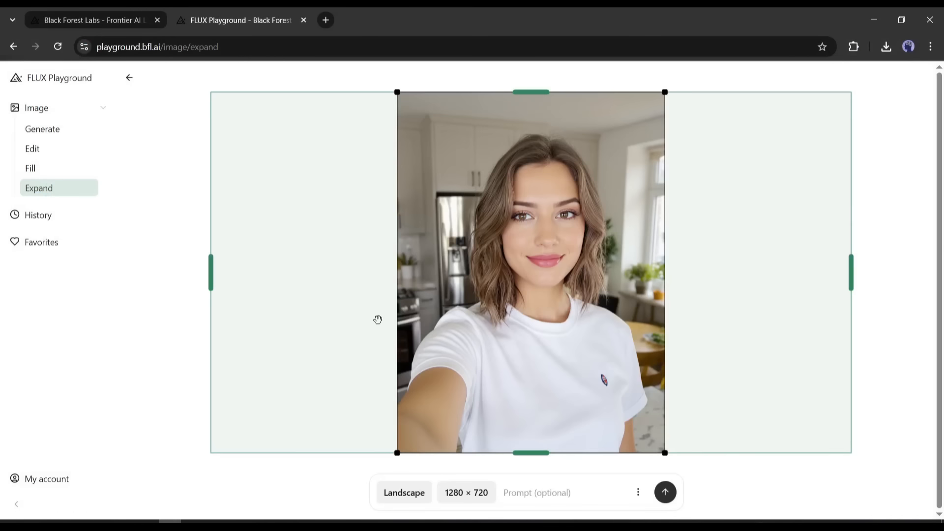
pyautogui.click(566, 484)
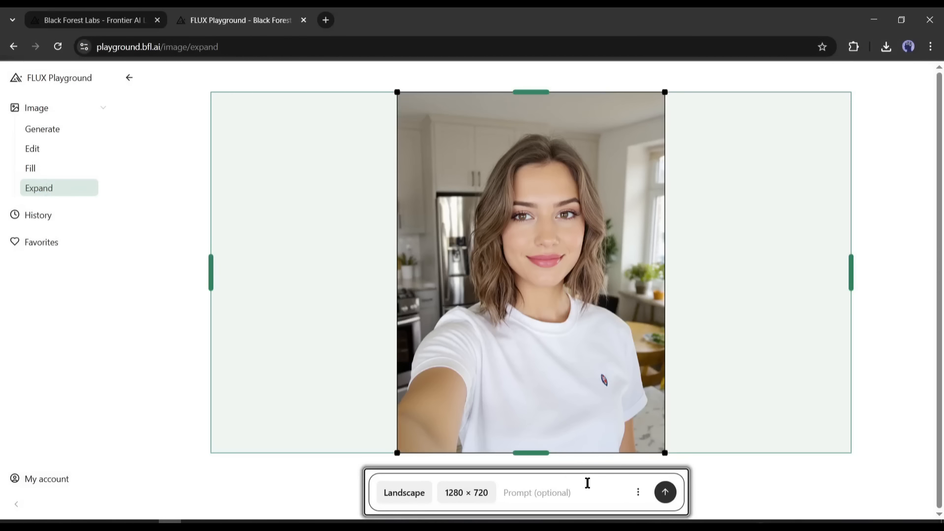
pyautogui.click(663, 496)
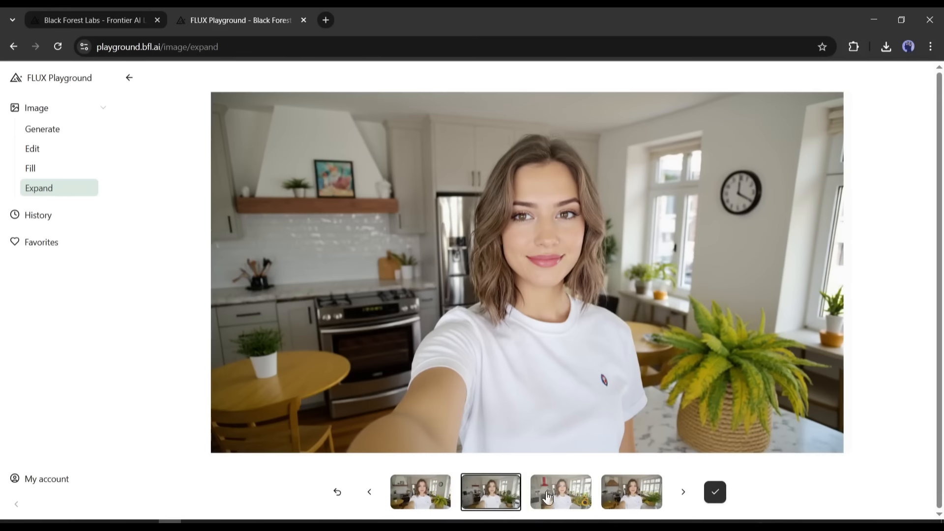
pyautogui.click(570, 501)
pyautogui.press('Right')
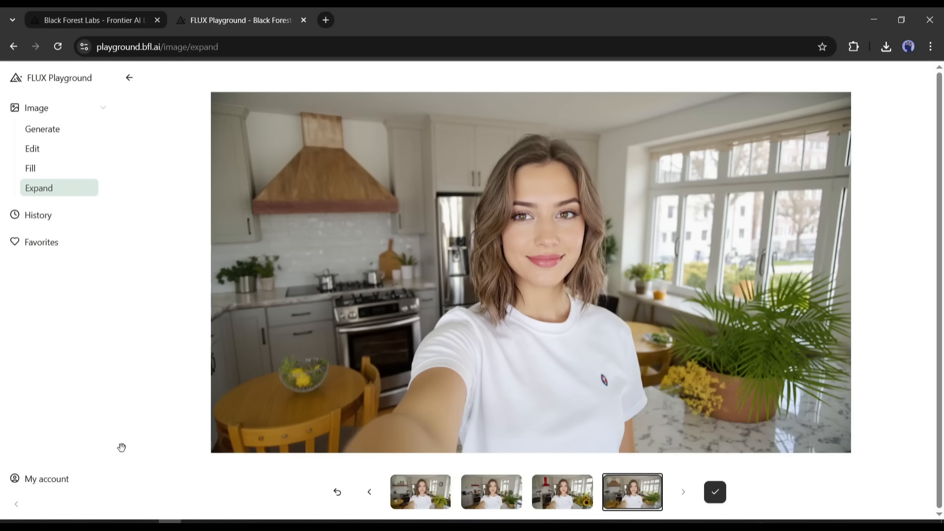
# Step: Open the account's credits page and enter 1000 as the number of credits to add
pyautogui.click(63, 476)
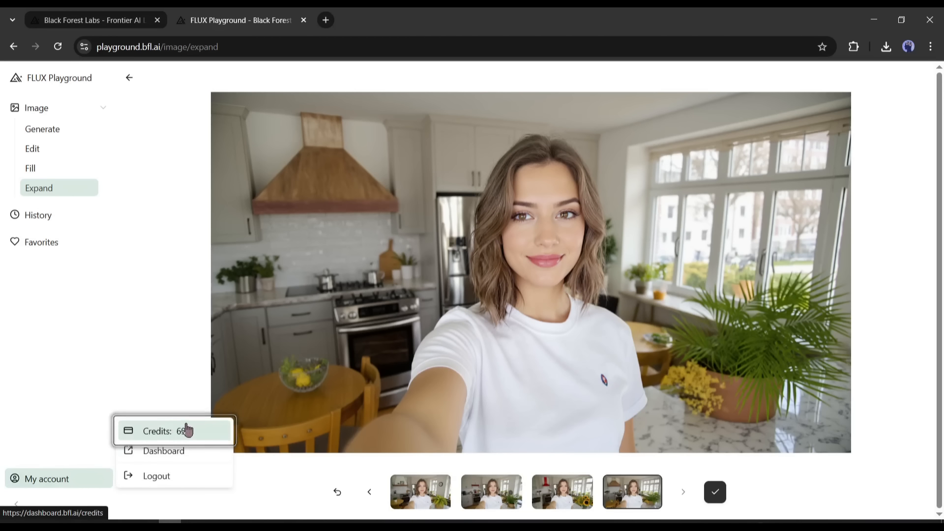
pyautogui.click(162, 432)
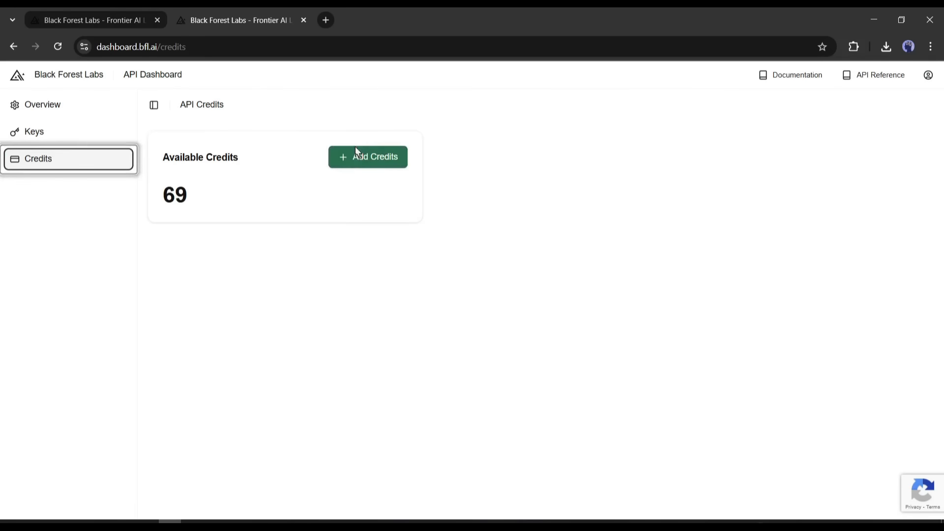
pyautogui.click(356, 149)
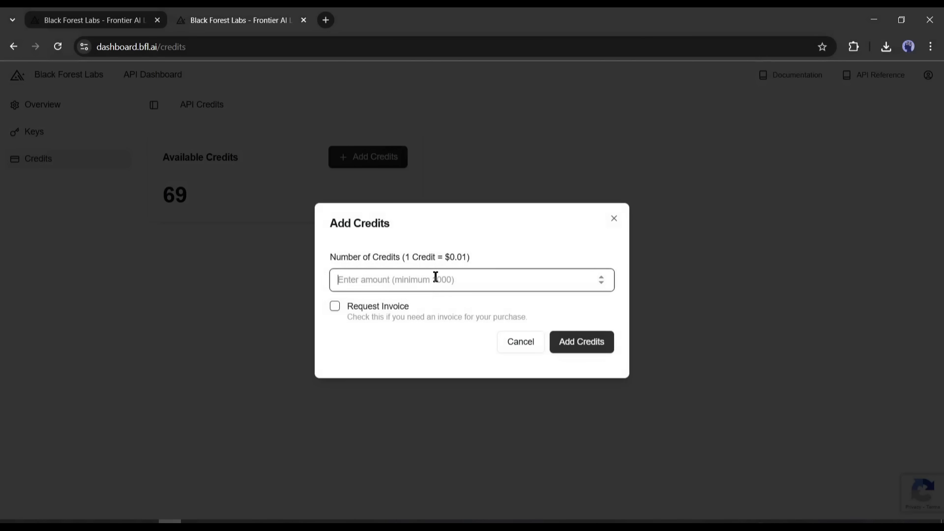
pyautogui.write('1000')
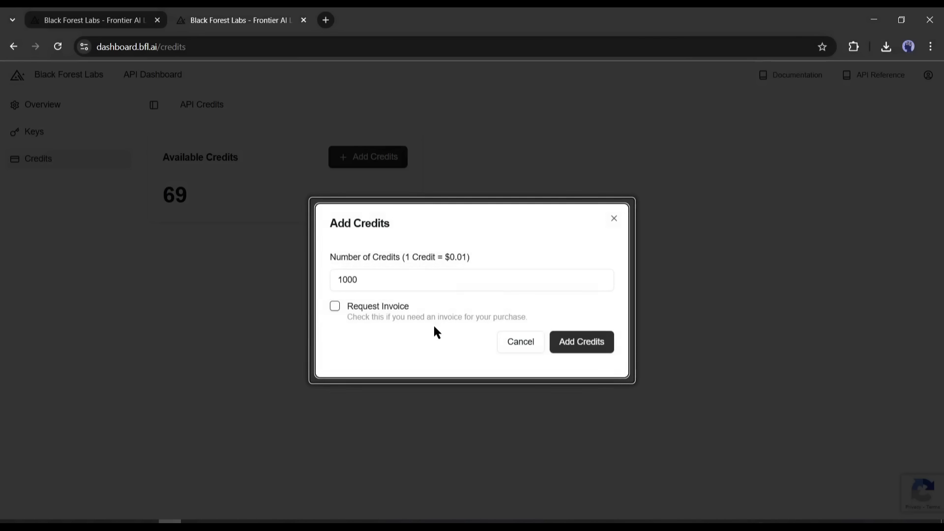
pyautogui.click(440, 281)
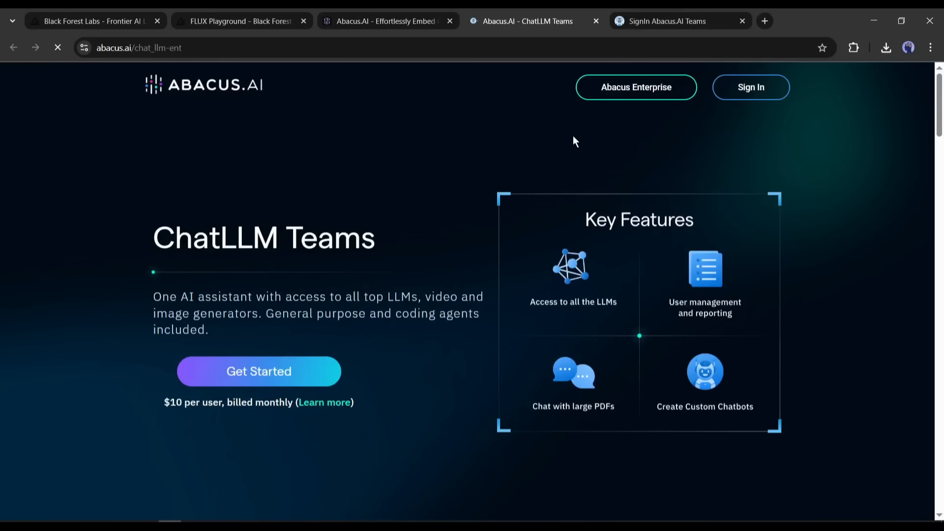
# Step: Switch to the Abacus.AI ChatLLM Teams page and examine its feature showcase and the monthly price per user
pyautogui.moveTo(939, 109); pyautogui.dragTo(939, 222)
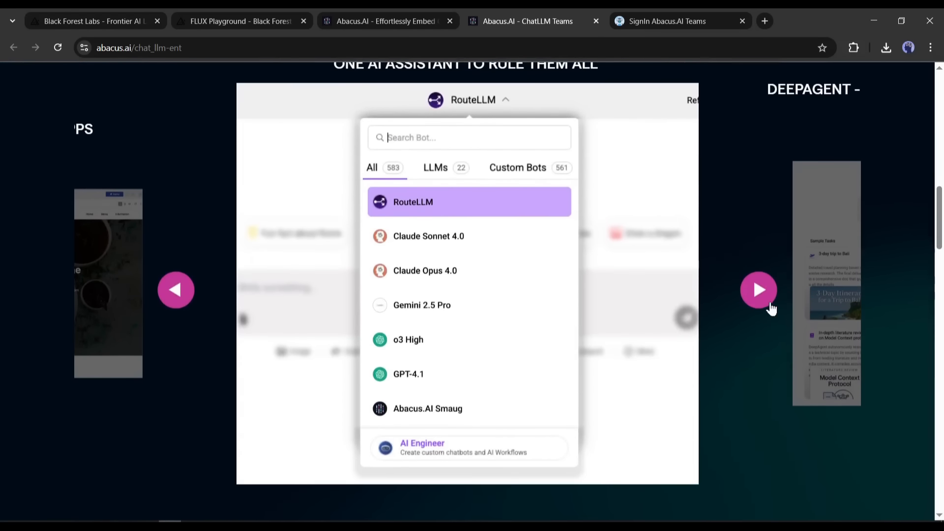
pyautogui.click(769, 307)
pyautogui.click(770, 308)
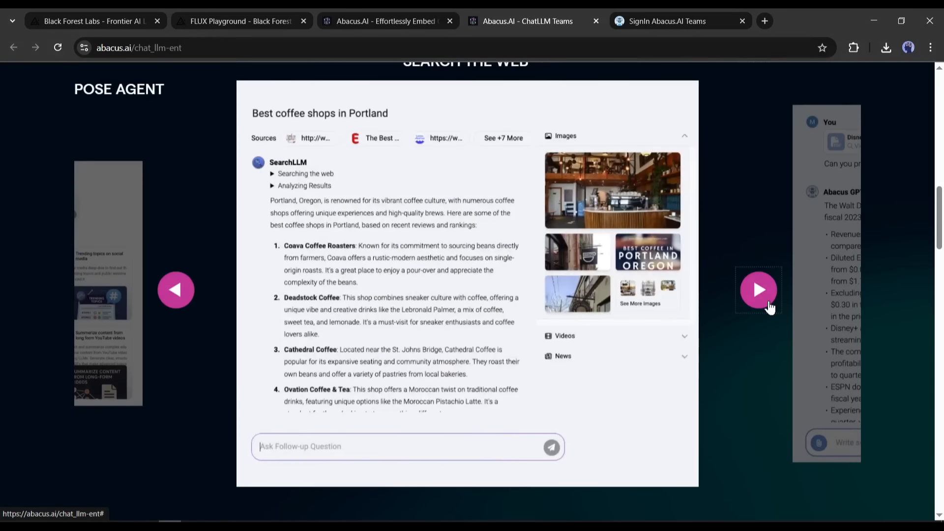
pyautogui.click(769, 307)
pyautogui.click(770, 307)
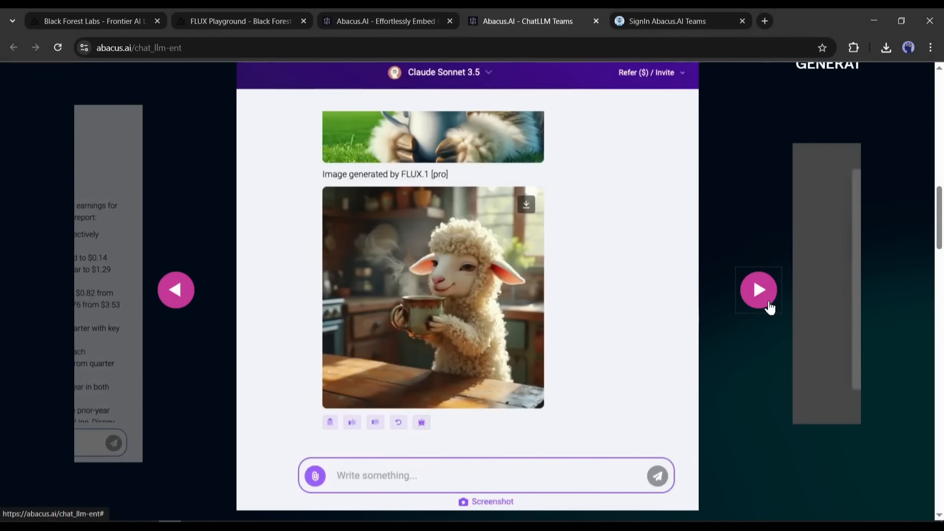
pyautogui.click(769, 307)
pyautogui.click(770, 307)
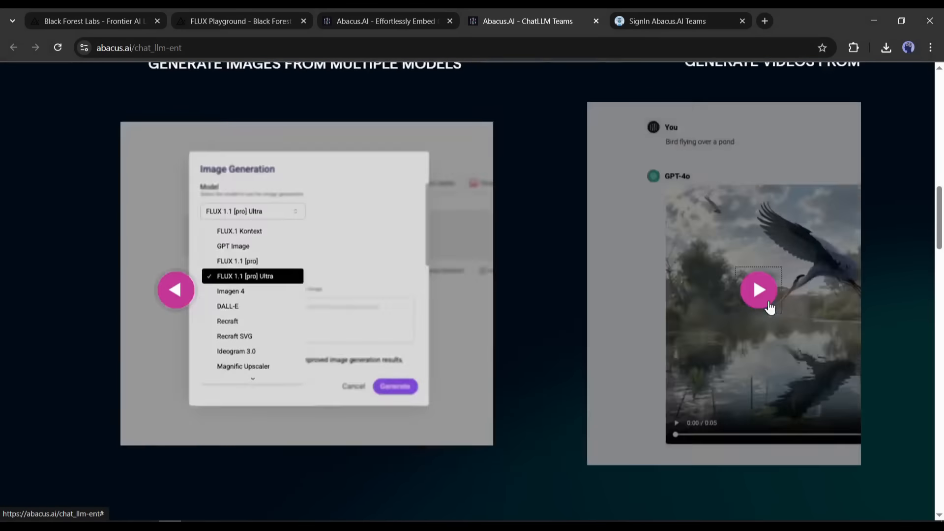
pyautogui.click(770, 307)
pyautogui.press('Escape')
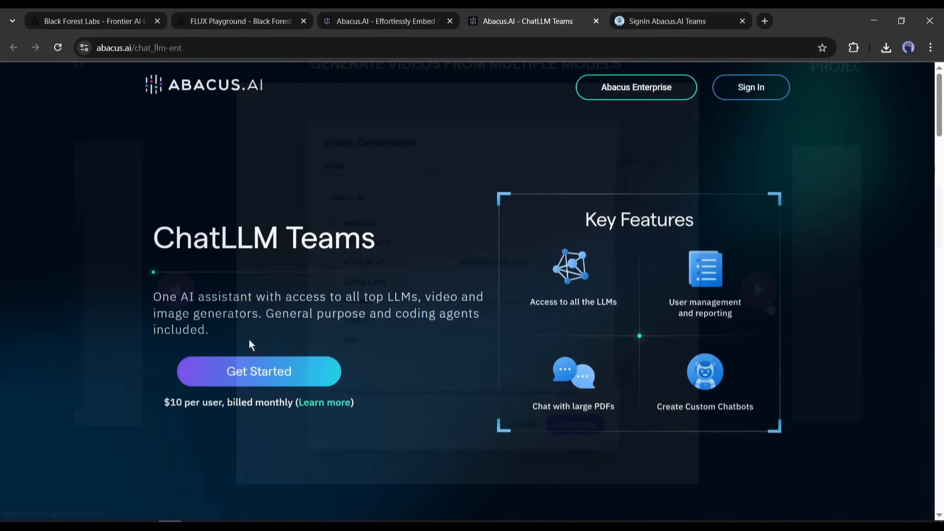
pyautogui.moveTo(163, 402); pyautogui.dragTo(284, 403)
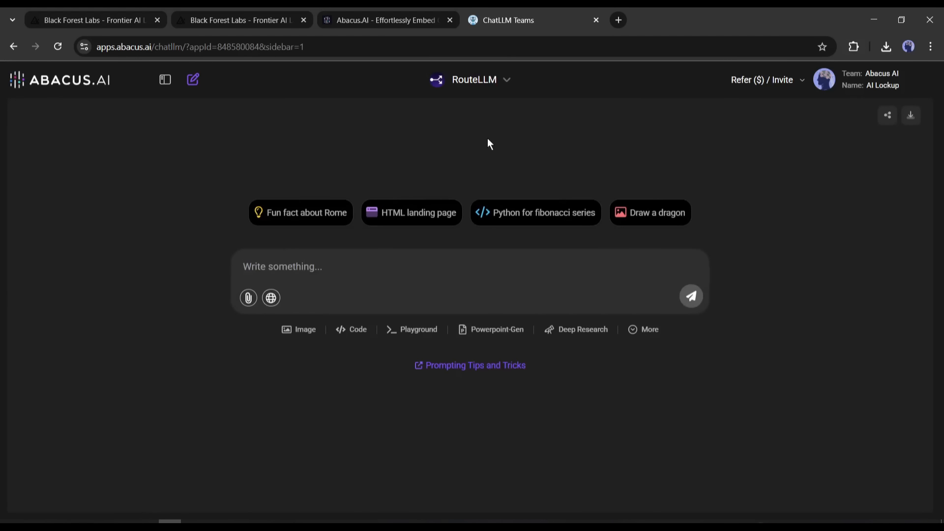
# Step: Browse the available language models in the ChatLLM Teams chat and choose RouteLLM
pyautogui.click(484, 83)
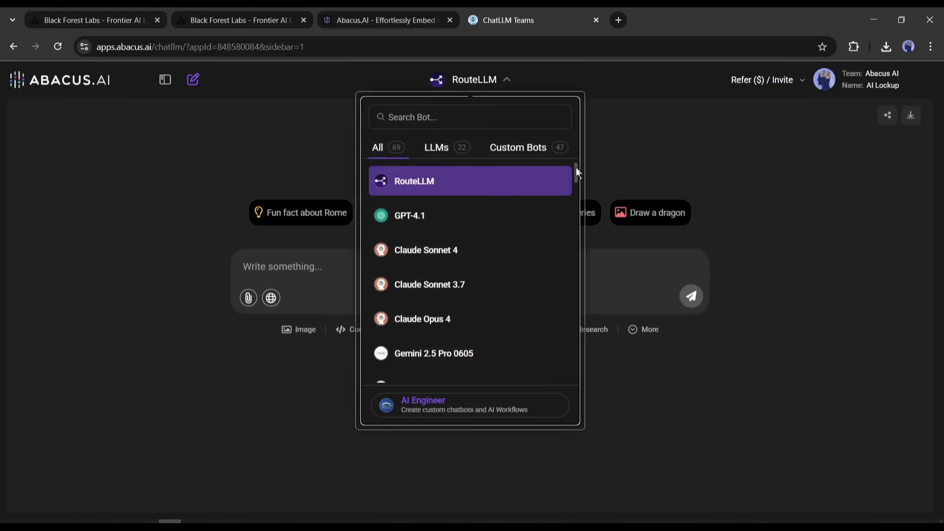
pyautogui.moveTo(576, 168); pyautogui.dragTo(573, 140)
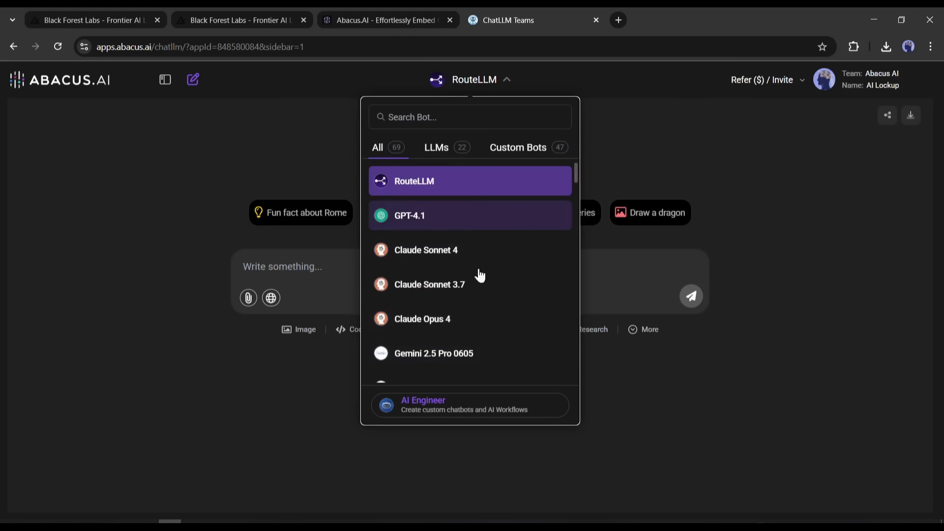
pyautogui.click(433, 180)
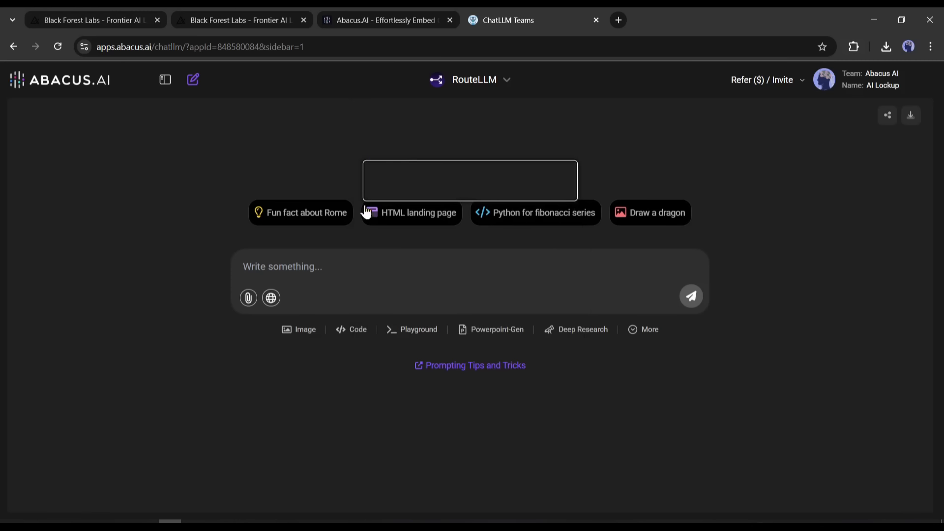
# Step: Set up a new image generation with the FLUX.1 Kontext model and 4 images
pyautogui.click(299, 331)
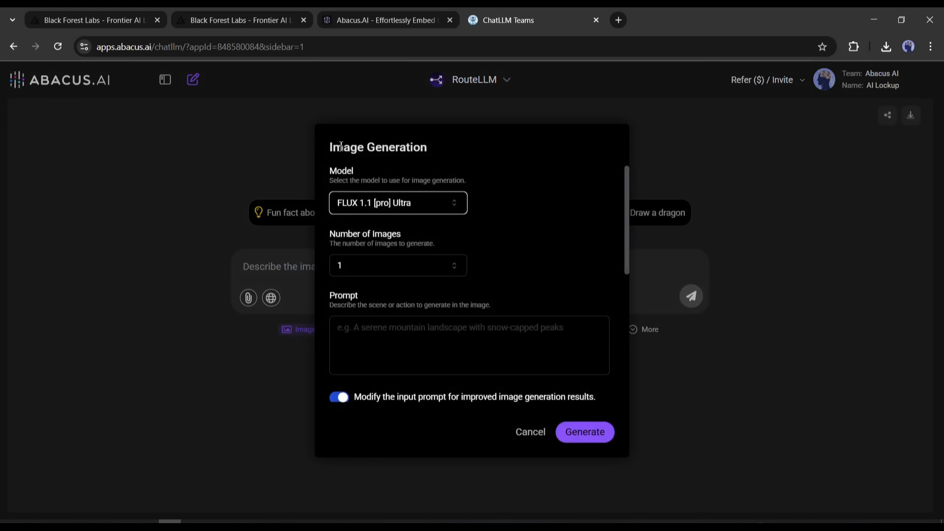
pyautogui.click(456, 204)
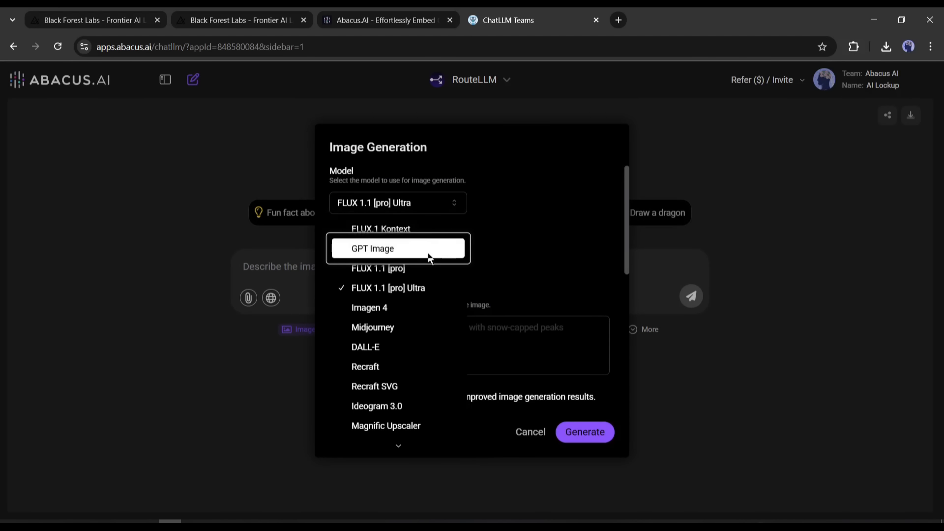
pyautogui.moveTo(409, 445)
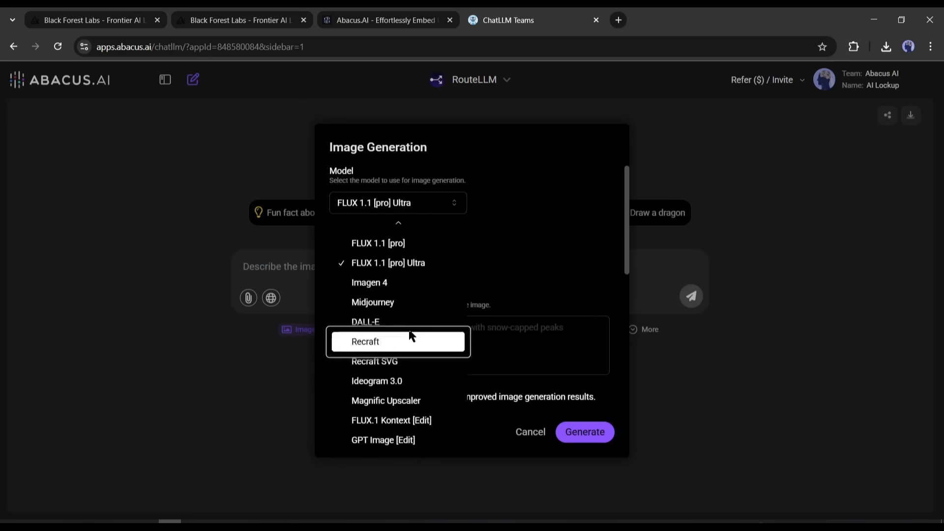
pyautogui.click(413, 231)
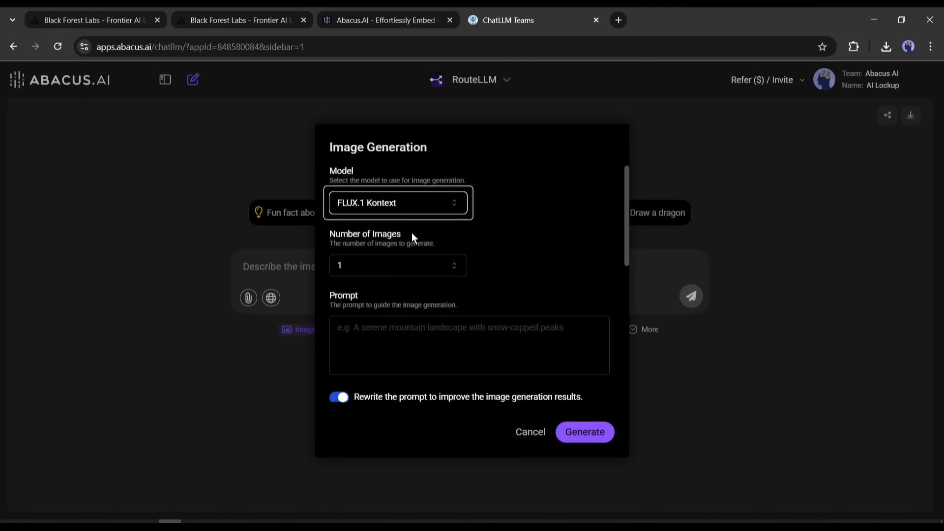
pyautogui.click(378, 265)
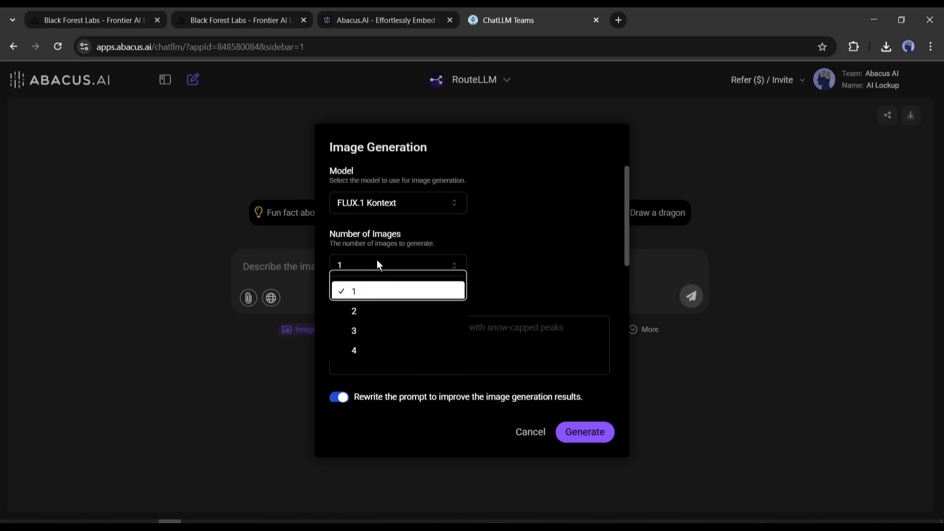
pyautogui.click(372, 345)
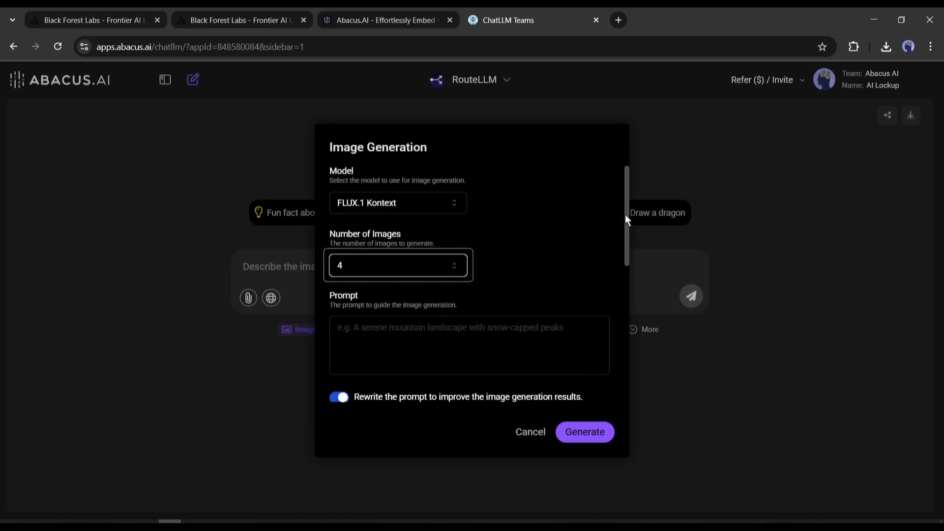
# Step: Enter the image prompt "The woman wearing a red bikini walking in a sea side"
pyautogui.scroll(-3, 625, 224)
pyautogui.click(447, 232)
pyautogui.write('The woman wearing a red bikini walking in a sea side')
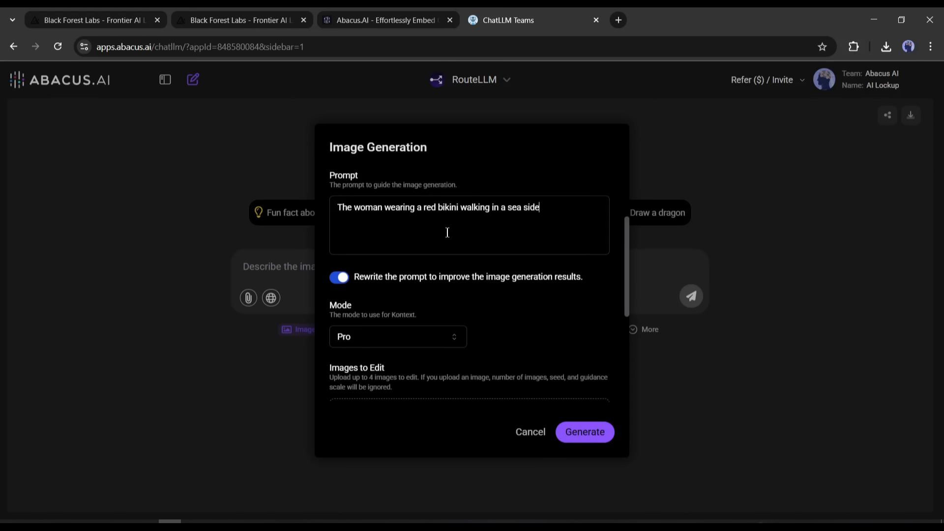
pyautogui.click(615, 255)
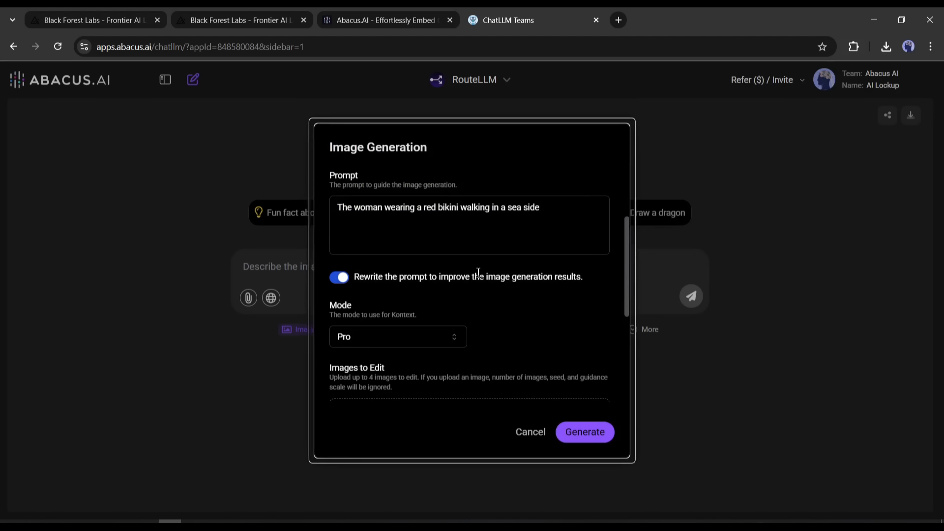
# Step: Set the Kontext mode to Max and upload the previously generated PNG of the woman as the image to edit
pyautogui.moveTo(430, 277); pyautogui.dragTo(541, 275)
pyautogui.click(540, 275)
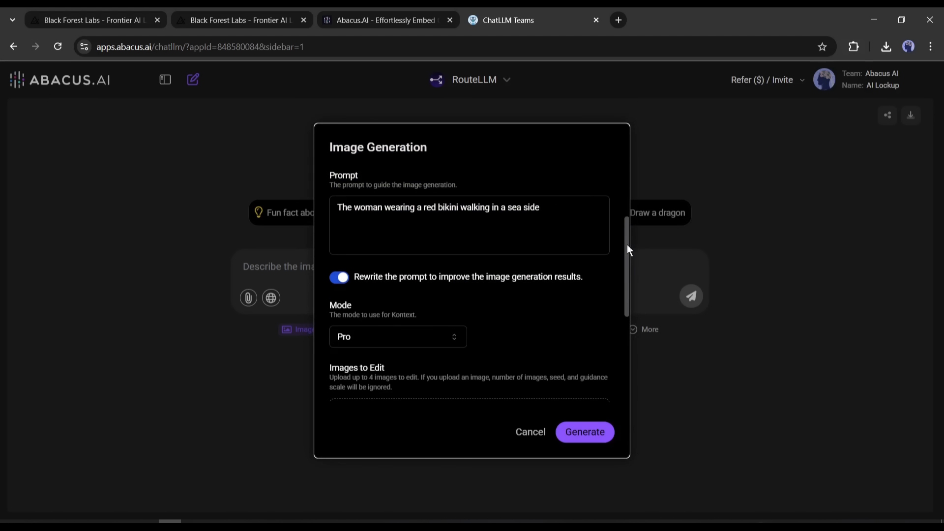
pyautogui.moveTo(627, 245); pyautogui.dragTo(629, 293)
pyautogui.click(352, 223)
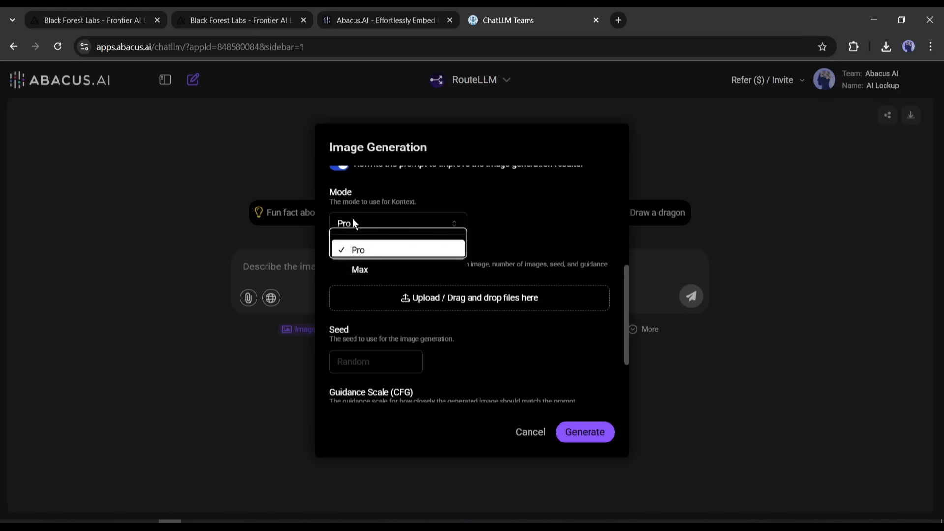
pyautogui.click(384, 274)
pyautogui.click(418, 306)
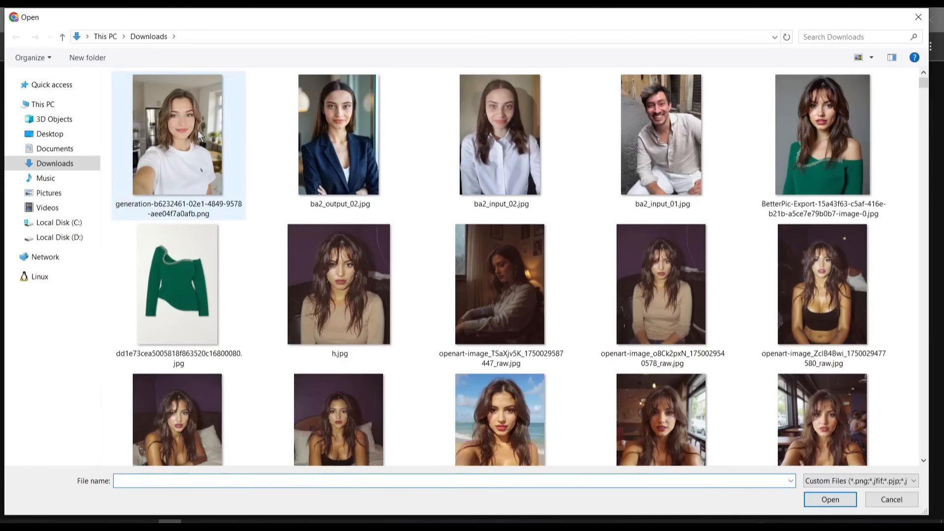
pyautogui.doubleClick(198, 130)
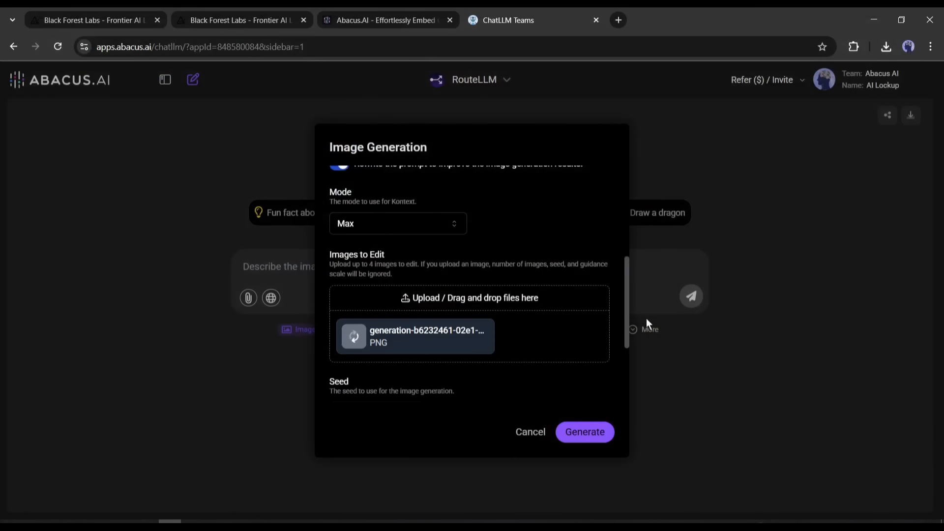
# Step: Set the aspect ratio to 3:4 and generate the beach image
pyautogui.moveTo(627, 280); pyautogui.dragTo(618, 348)
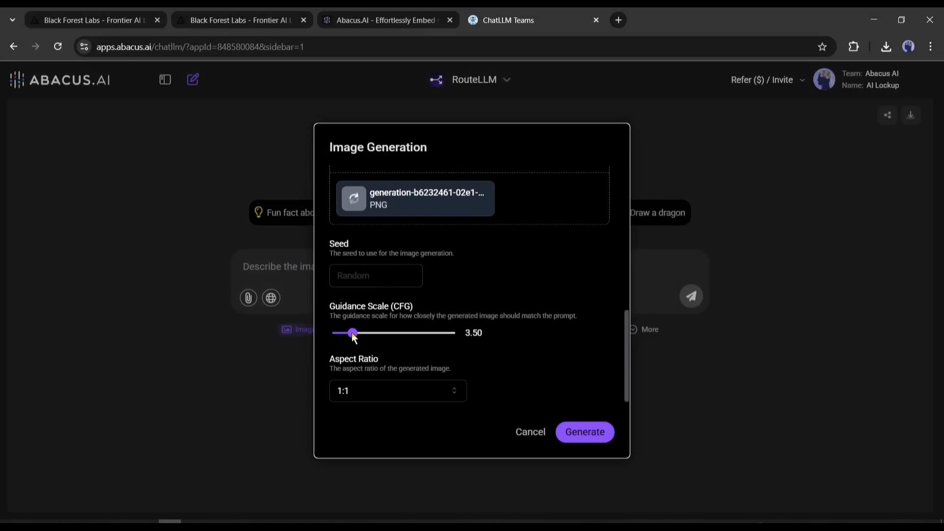
pyautogui.click(381, 390)
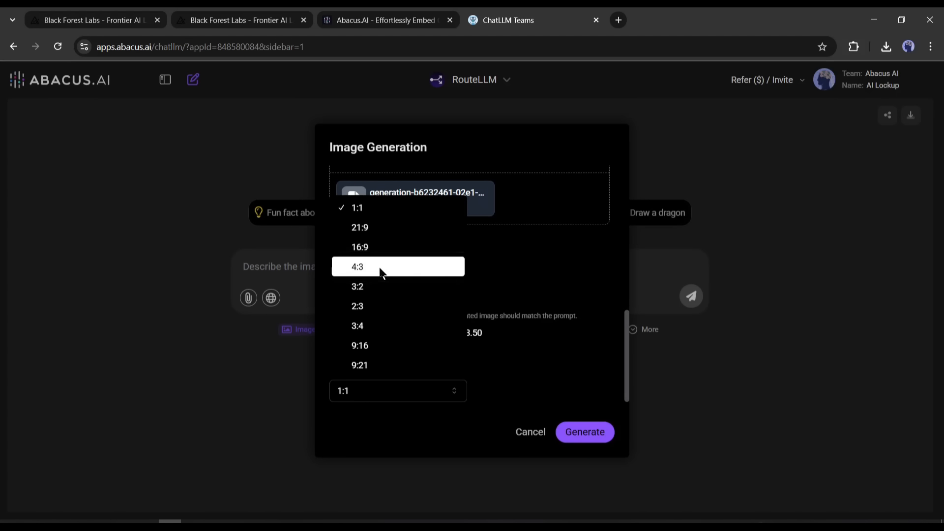
pyautogui.click(382, 327)
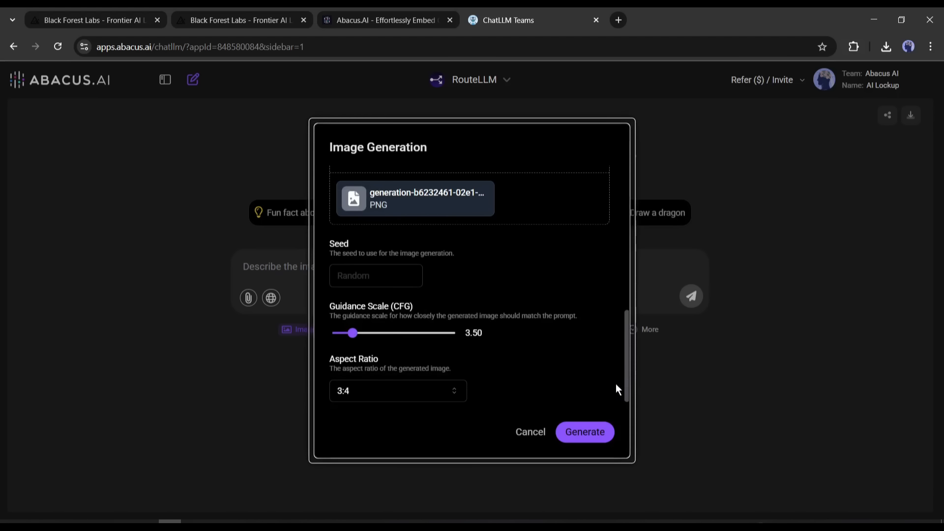
pyautogui.click(585, 433)
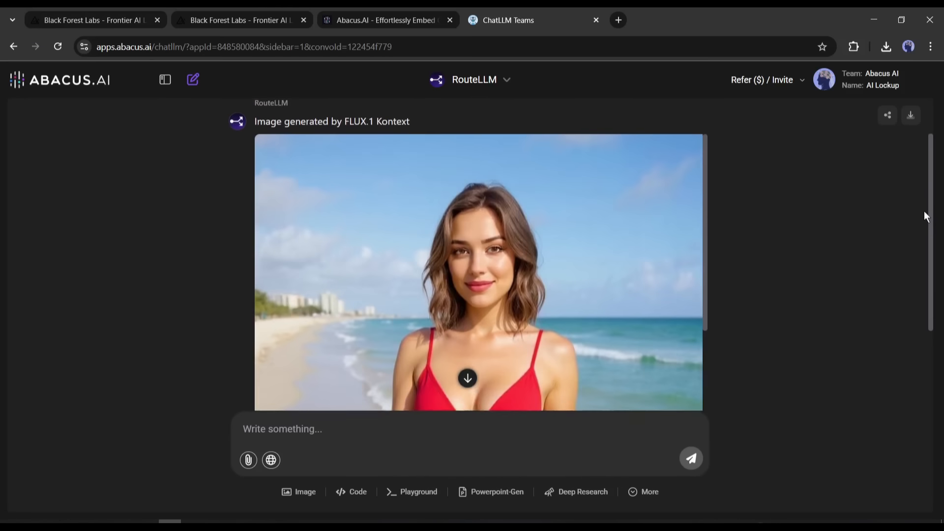
# Step: Start another image generation with the prompt "A model holding the perfume bottle on her hand"
pyautogui.moveTo(924, 211); pyautogui.dragTo(306, 502)
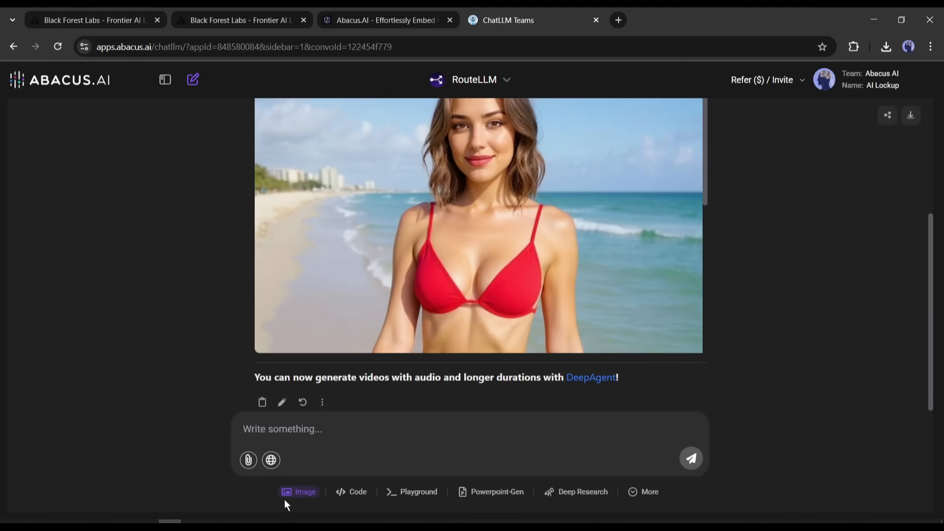
pyautogui.click(295, 493)
pyautogui.scroll(-2, 623, 263)
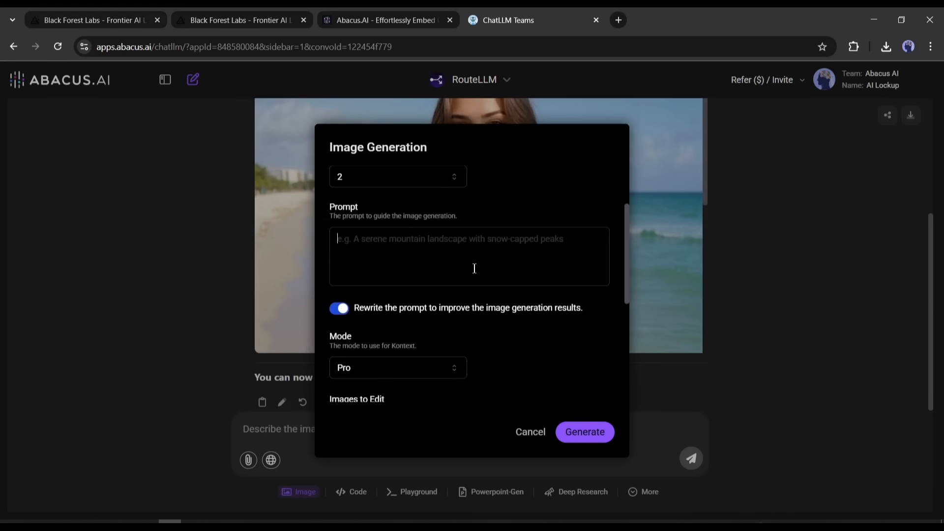
pyautogui.write('A m')
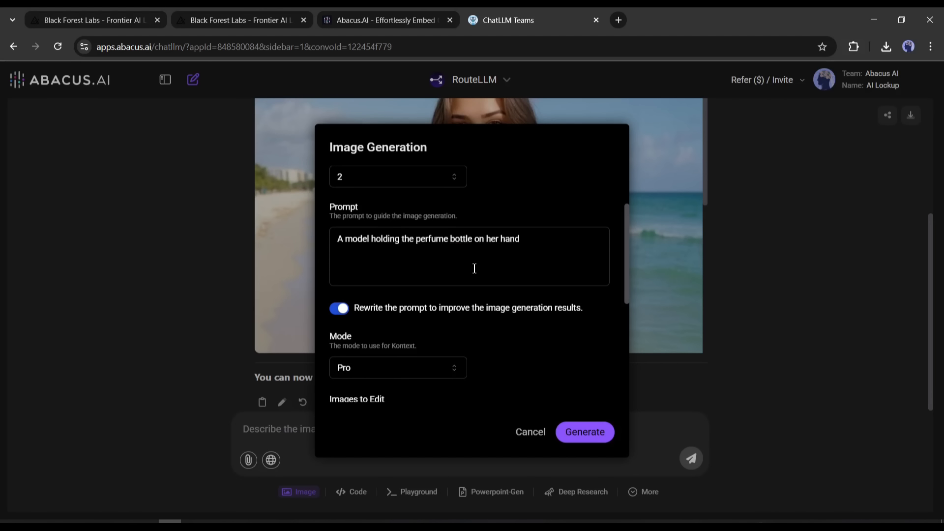
# Step: Add the pink Valentino perfume bottle photo as the image to edit and generate the model image
pyautogui.moveTo(626, 254); pyautogui.dragTo(621, 306)
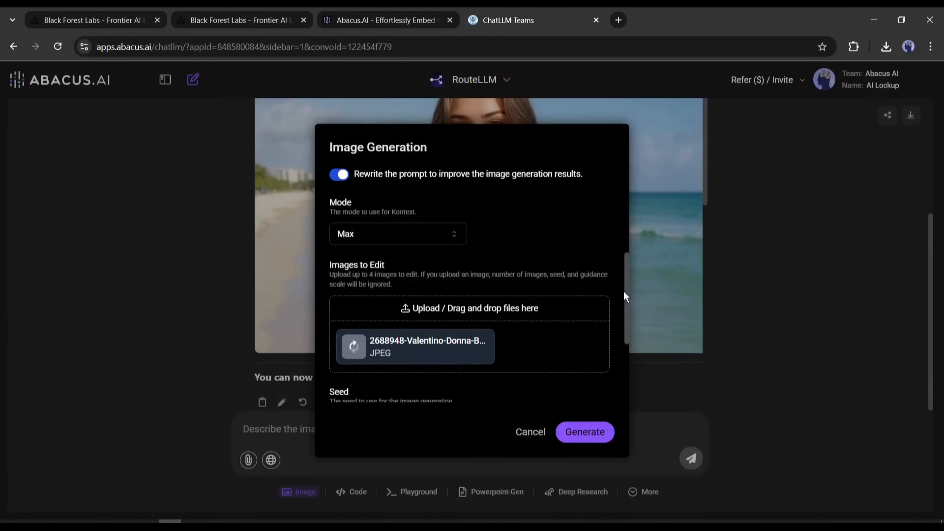
pyautogui.moveTo(626, 290)
pyautogui.mouseDown()
pyautogui.moveTo(626, 169)
pyautogui.moveTo(615, 296)
pyautogui.mouseUp()
pyautogui.scroll(-3, 615, 296)
pyautogui.click(592, 432)
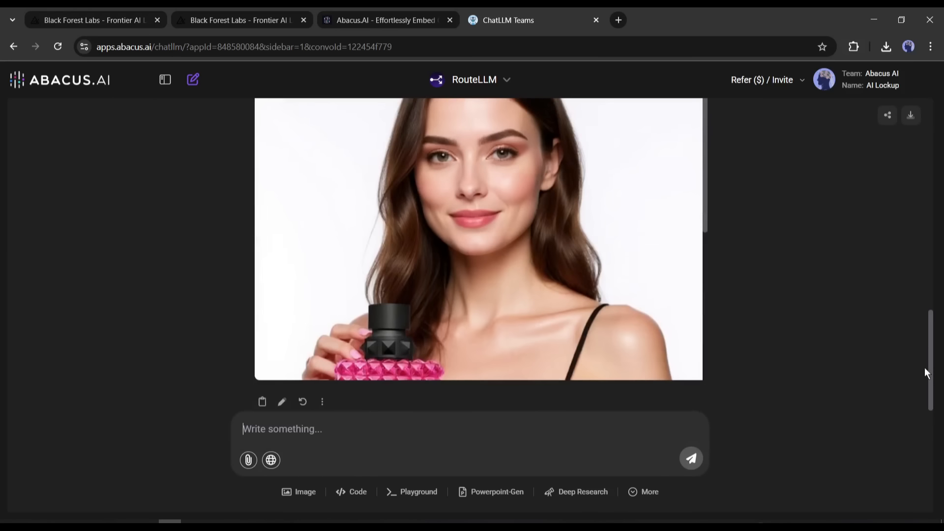
# Step: Examine the generated image of the model with the perfume bottle in the enlarged preview, and close the preview
pyautogui.moveTo(924, 367); pyautogui.dragTo(899, 401)
pyautogui.scroll(2, 894, 354)
pyautogui.click(665, 316)
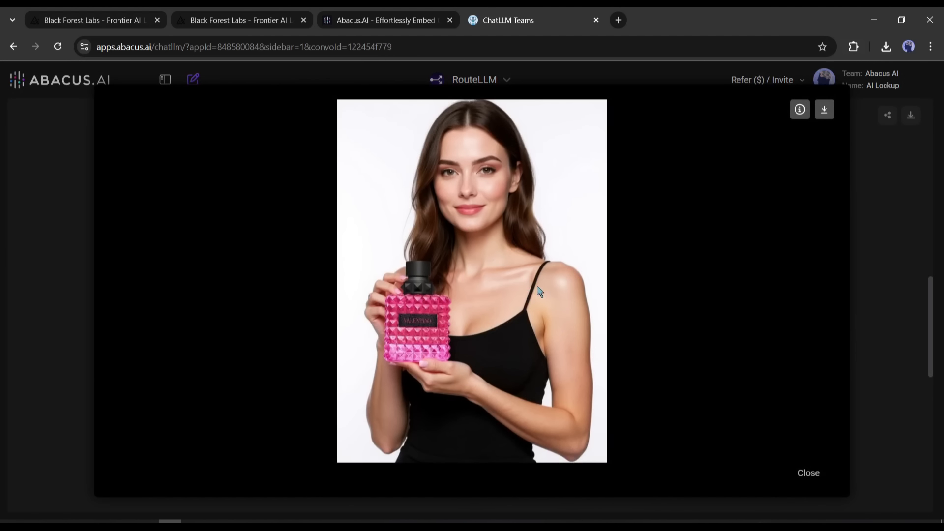
pyautogui.click(878, 183)
# Step: Generate a new image with the prompt "a hero shot of the perfume bottle"
pyautogui.moveTo(930, 308); pyautogui.dragTo(905, 403)
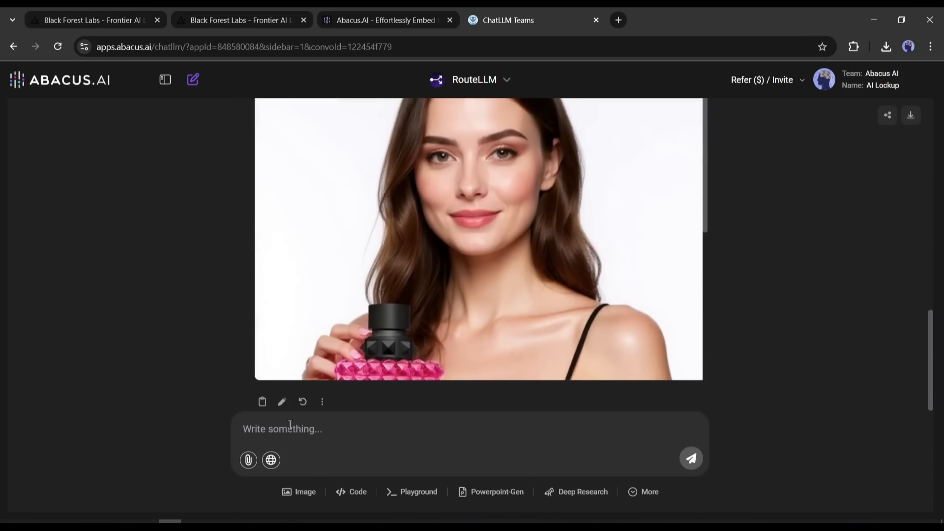
pyautogui.click(299, 491)
pyautogui.scroll(-5, 370, 235)
pyautogui.click(584, 431)
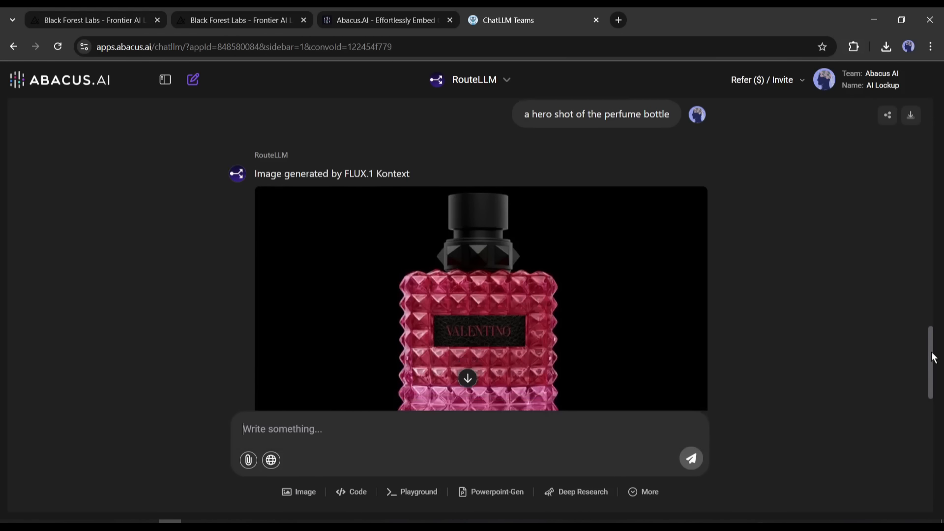
# Step: Download the perfume bottle hero shot from its enlarged preview and close the preview
pyautogui.click(582, 261)
pyautogui.click(825, 104)
pyautogui.click(891, 263)
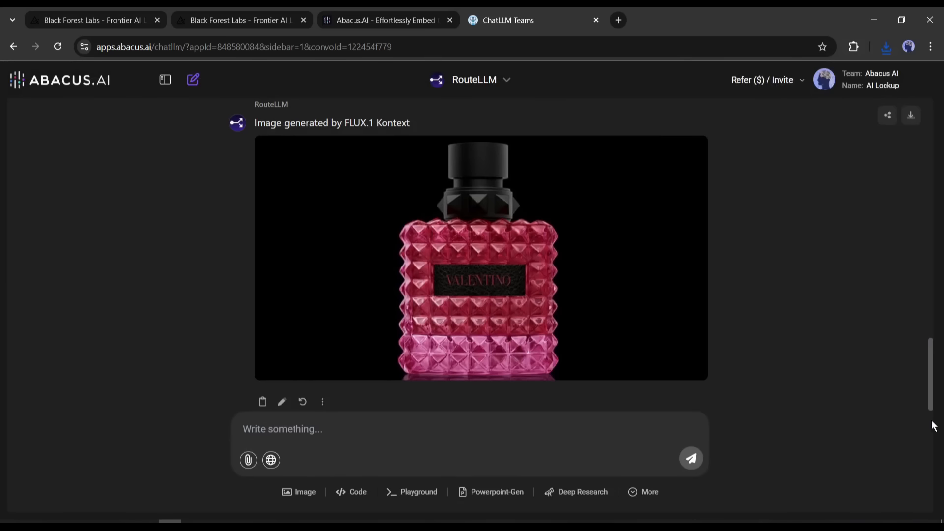
# Step: Browse the models offered for video generation, cancel the video setup, and list the additional chat tools
pyautogui.moveTo(931, 375); pyautogui.dragTo(906, 421)
pyautogui.click(642, 491)
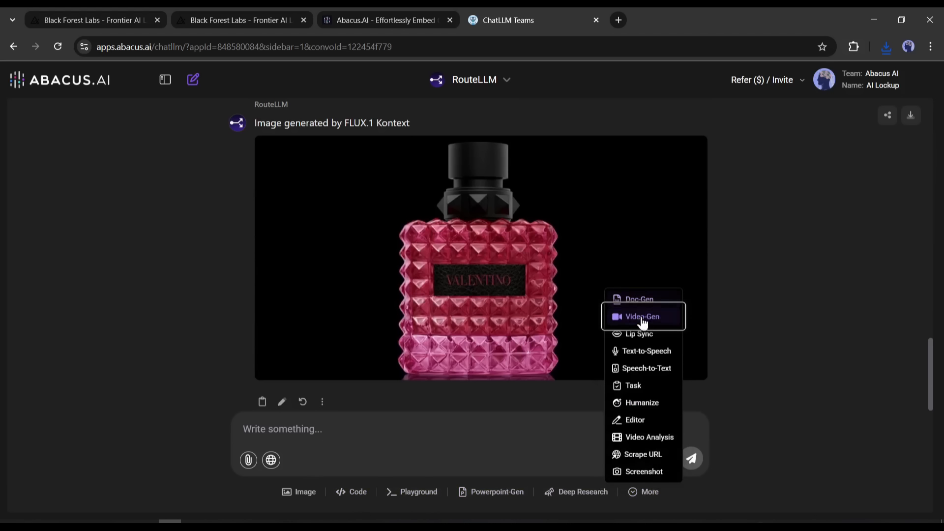
pyautogui.click(643, 317)
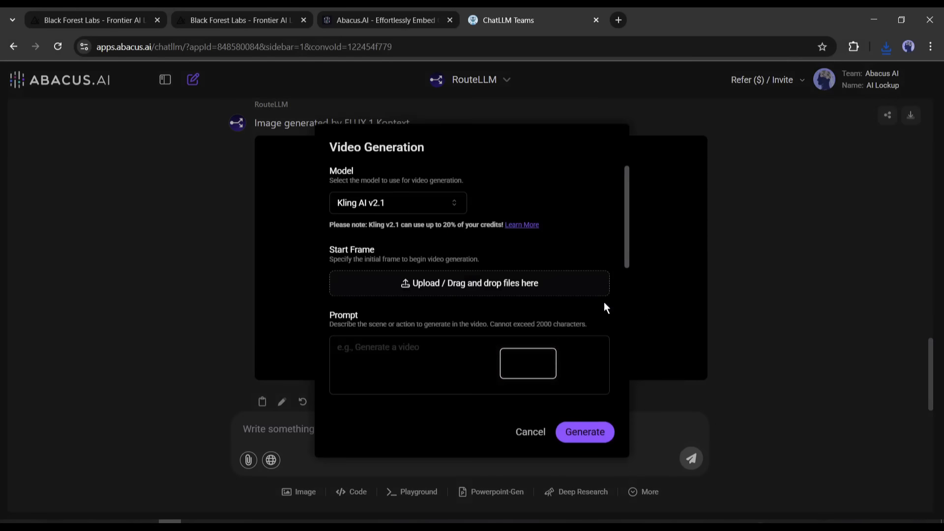
pyautogui.click(431, 201)
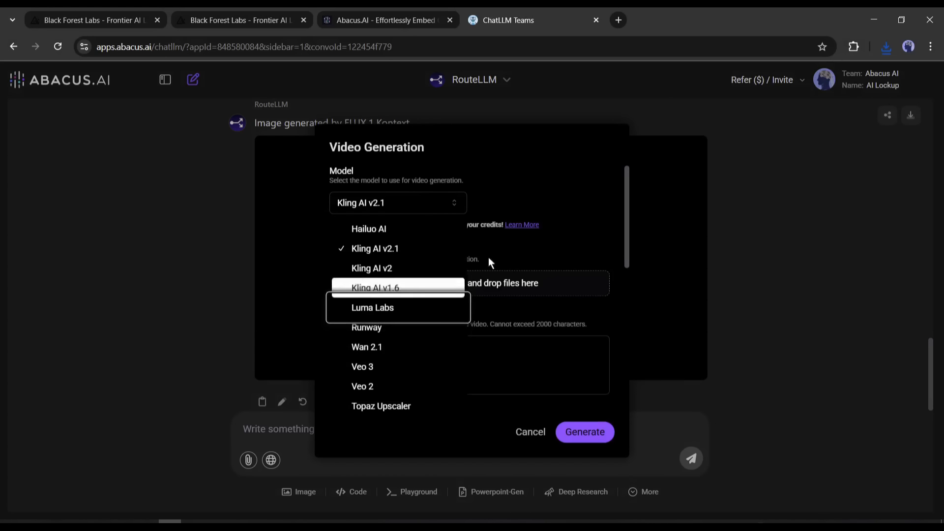
pyautogui.click(513, 425)
pyautogui.click(512, 426)
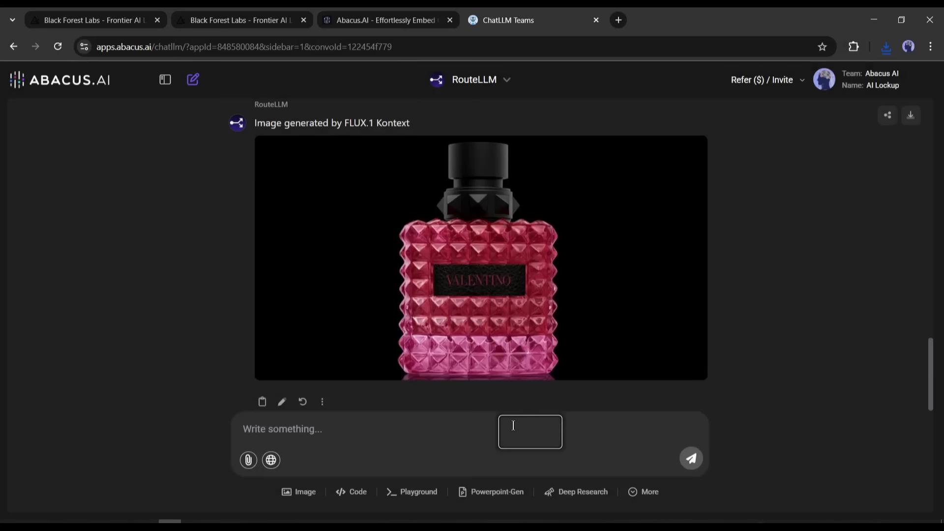
pyautogui.click(641, 496)
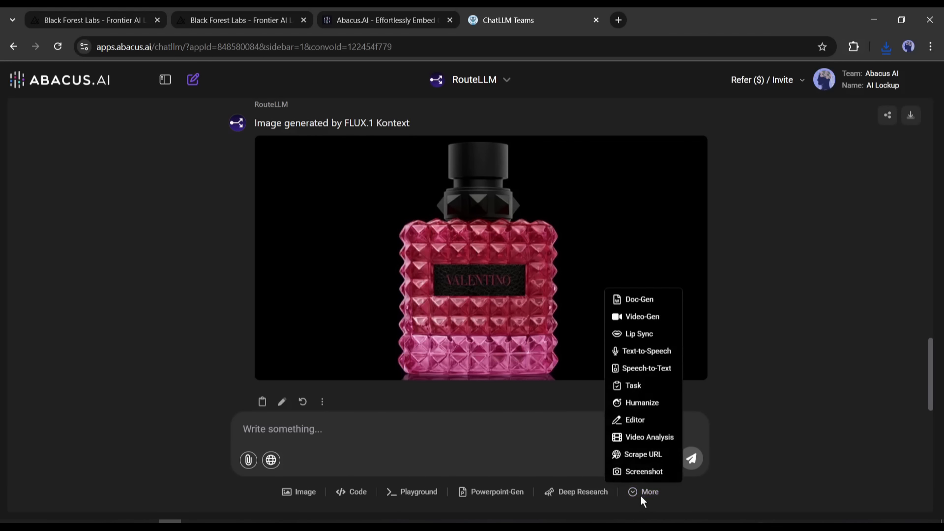